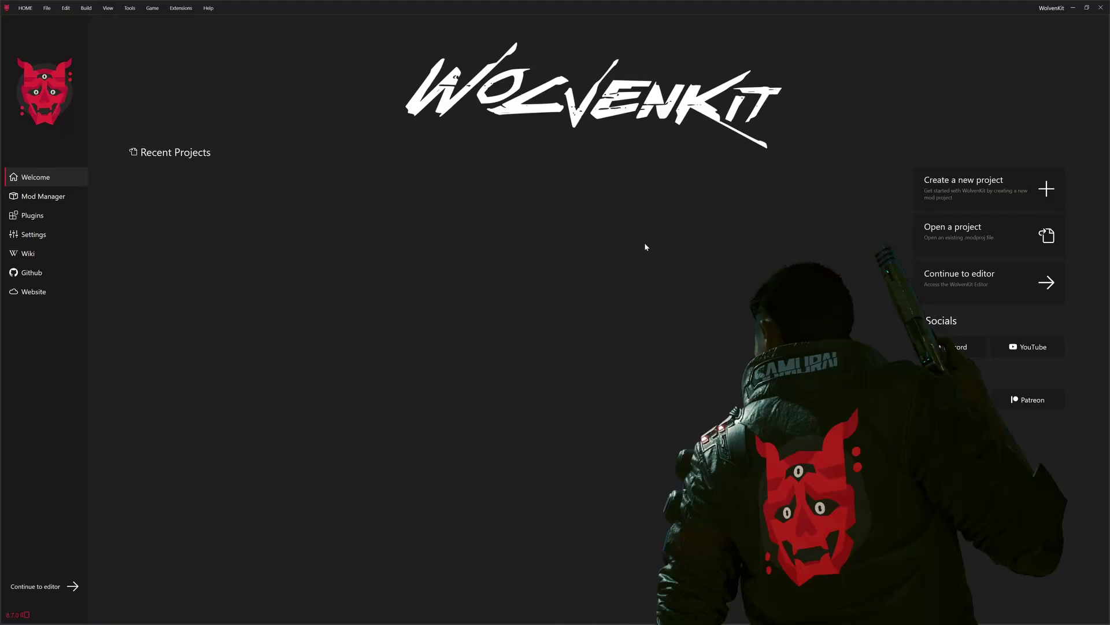
# Step: Start a new Cyberpunk 2077 project named 'texture' in Q:\77.modding\77.wkitprojects
pyautogui.click(941, 200)
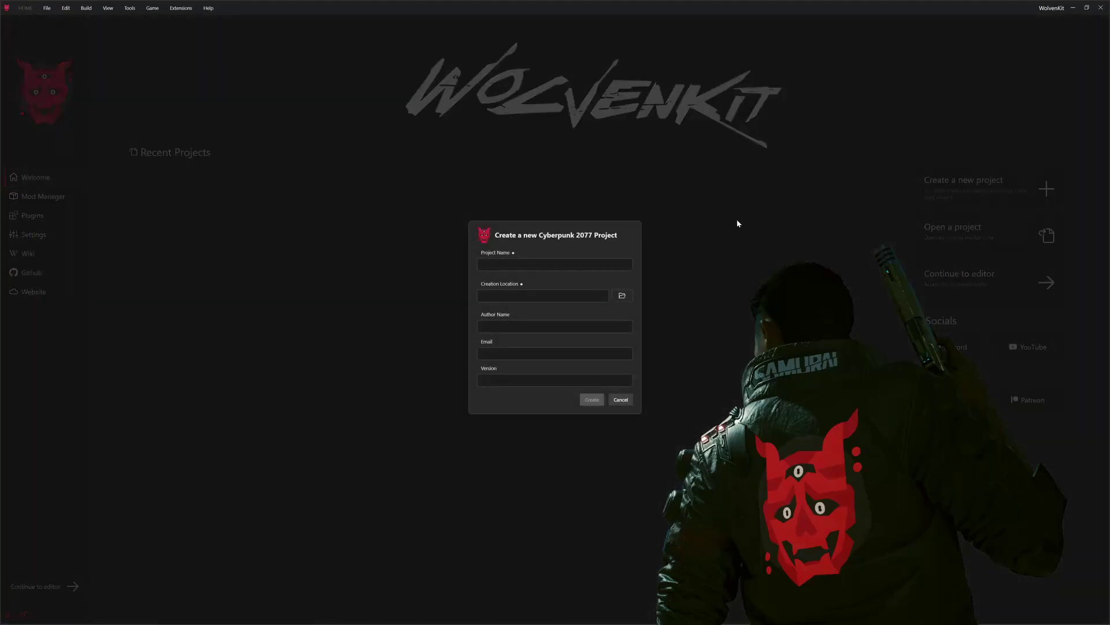
pyautogui.click(600, 264)
pyautogui.write('texture')
pyautogui.press('Tab')
pyautogui.click(621, 295)
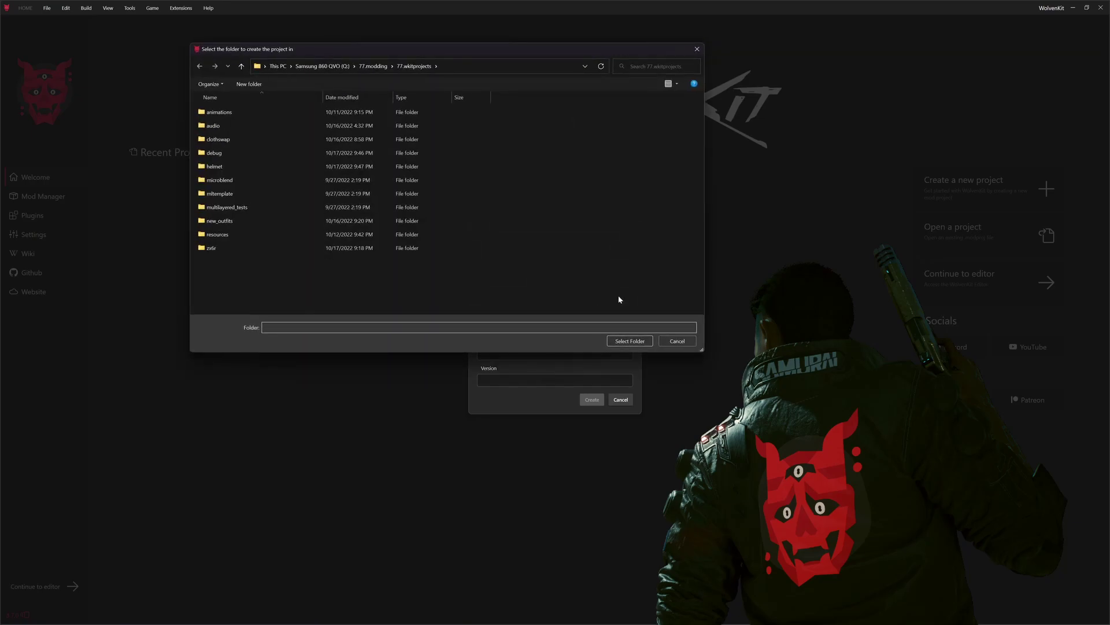
pyautogui.click(629, 341)
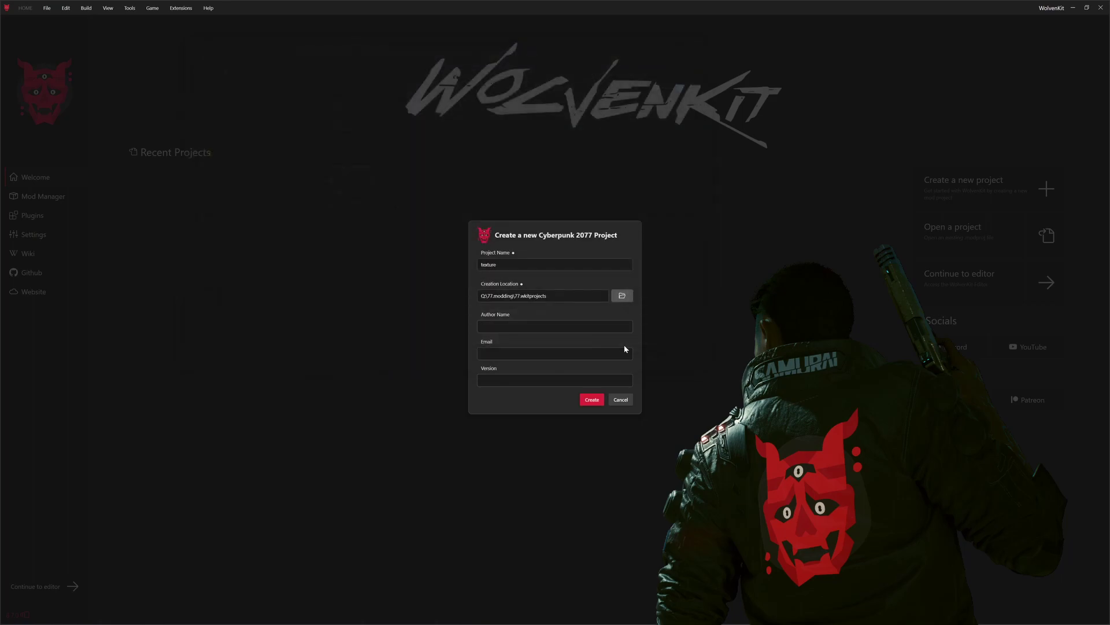
# Step: Create the 'texture' project so it opens with archive, raw, scripts and tweaks folders
pyautogui.click(591, 400)
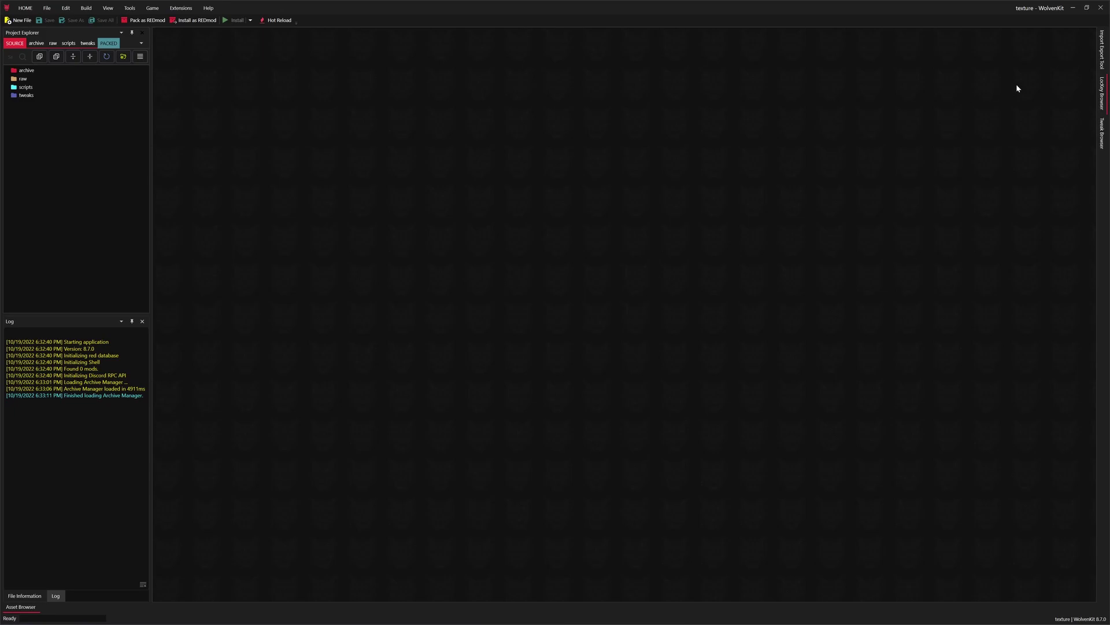
# Step: Pin and widen the Import Export Tool, and dock File Information above it
pyautogui.click(1101, 49)
pyautogui.click(1079, 32)
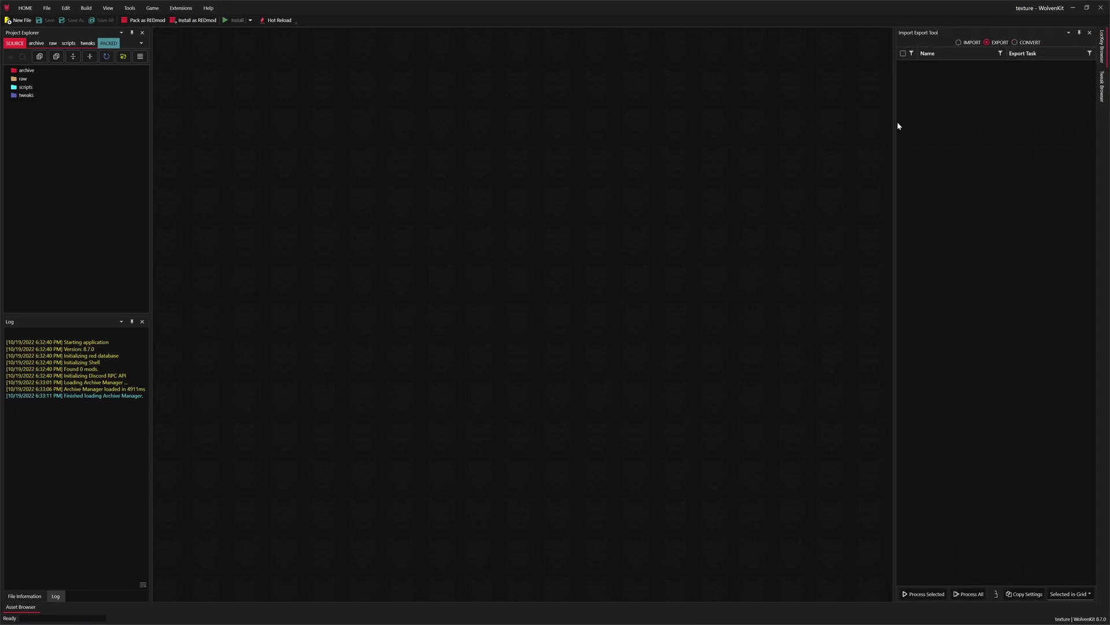
pyautogui.moveTo(896, 122); pyautogui.dragTo(769, 130)
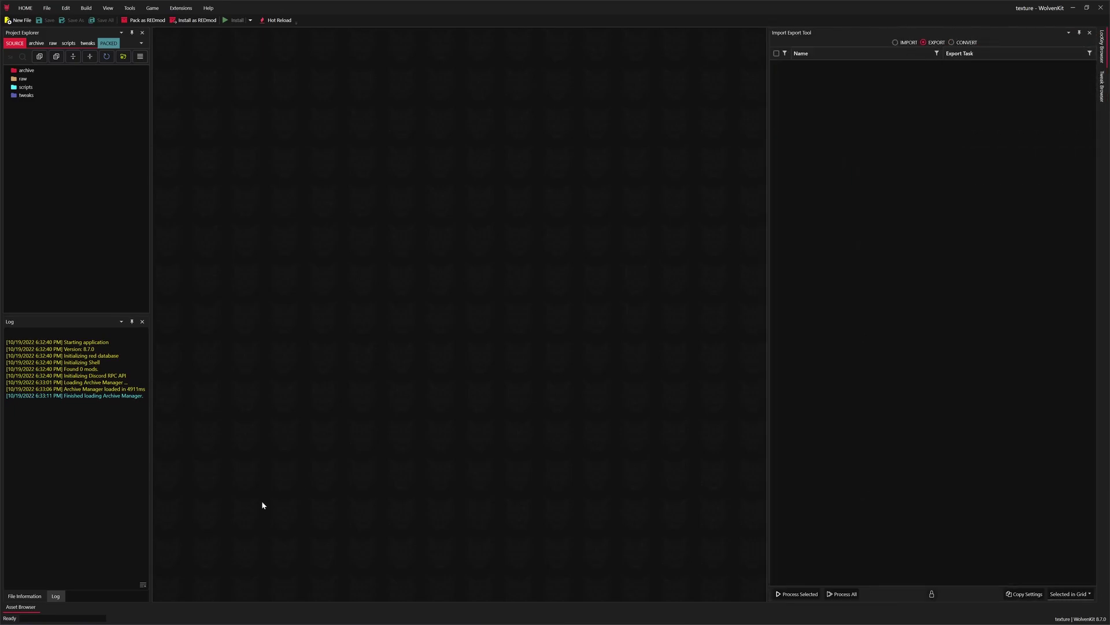
pyautogui.click(27, 596)
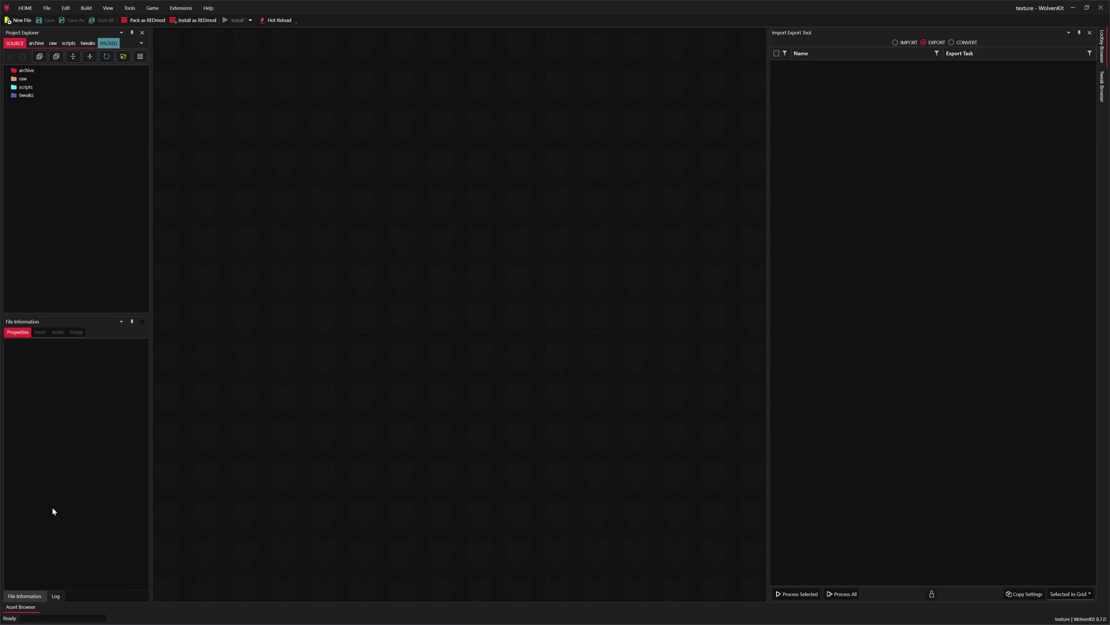
pyautogui.click(121, 322)
pyautogui.click(106, 329)
pyautogui.moveTo(273, 337); pyautogui.dragTo(932, 293)
pyautogui.moveTo(971, 67); pyautogui.dragTo(926, 329)
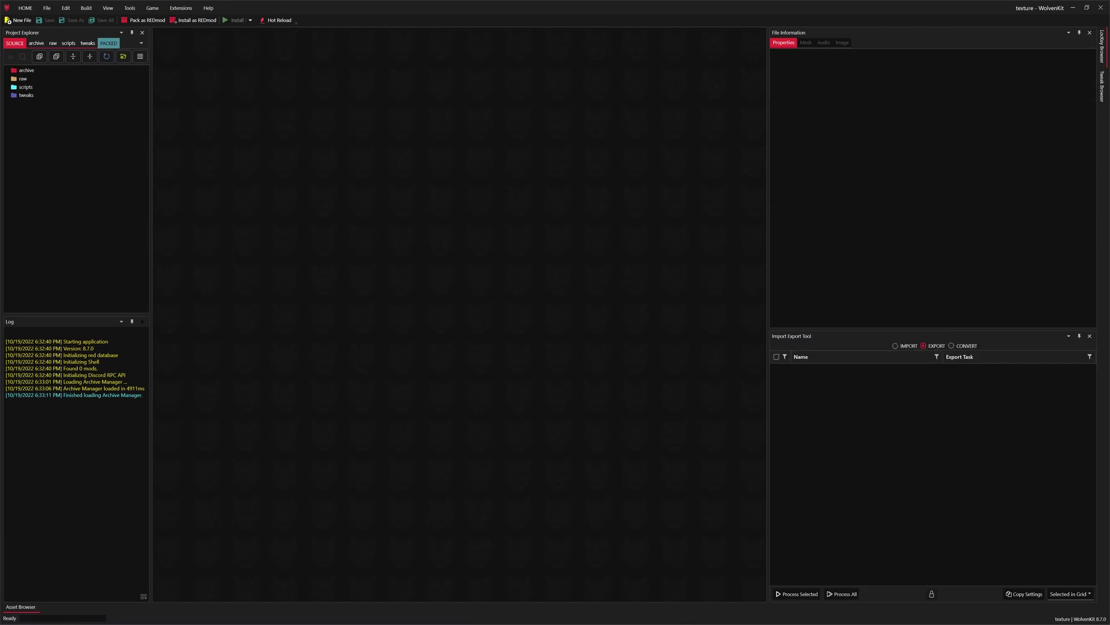
# Step: Float the Asset Browser and dock it beneath the centre area
pyautogui.click(35, 610)
pyautogui.click(1069, 466)
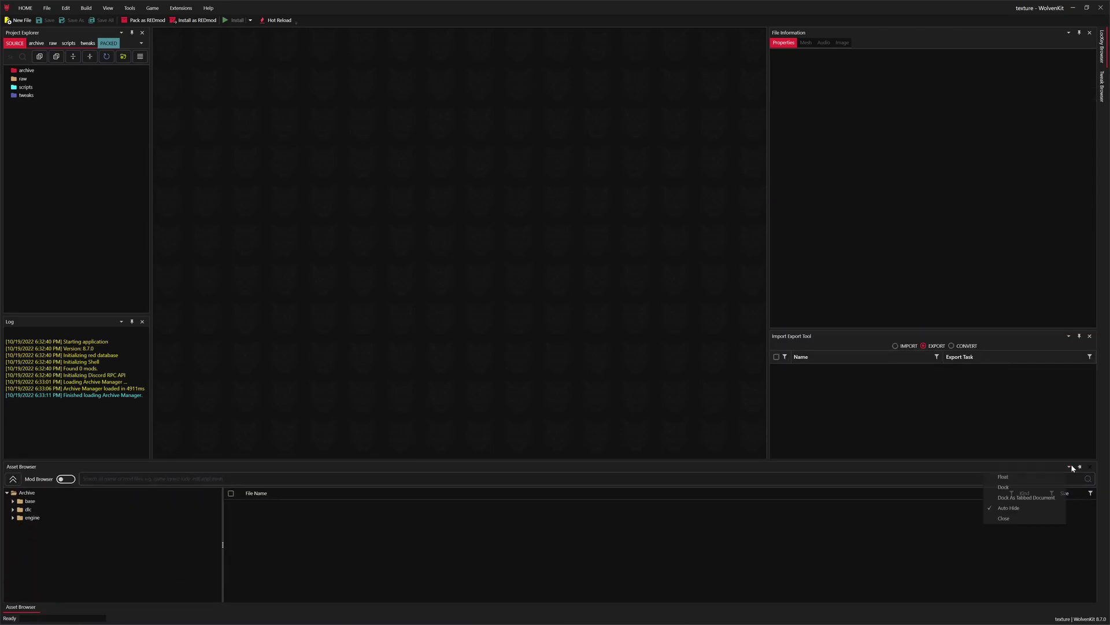
pyautogui.click(1046, 477)
pyautogui.moveTo(810, 304); pyautogui.dragTo(460, 354)
pyautogui.moveTo(463, 480); pyautogui.dragTo(471, 314)
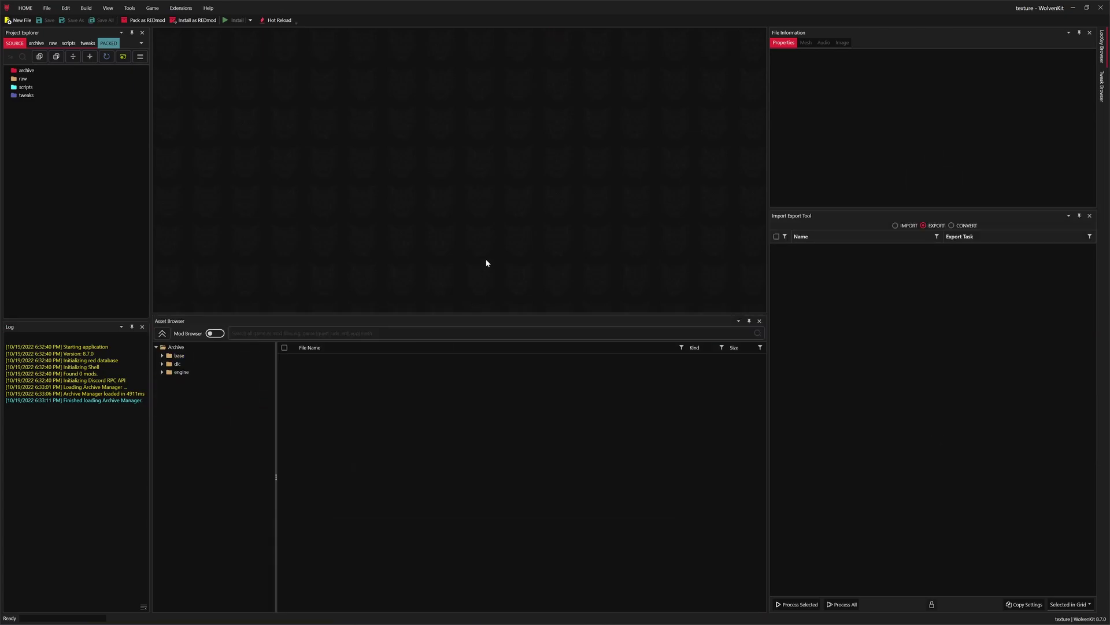
# Step: Expand base > characters > garment > player_equipment in the Asset Browser
pyautogui.click(194, 356)
pyautogui.click(162, 355)
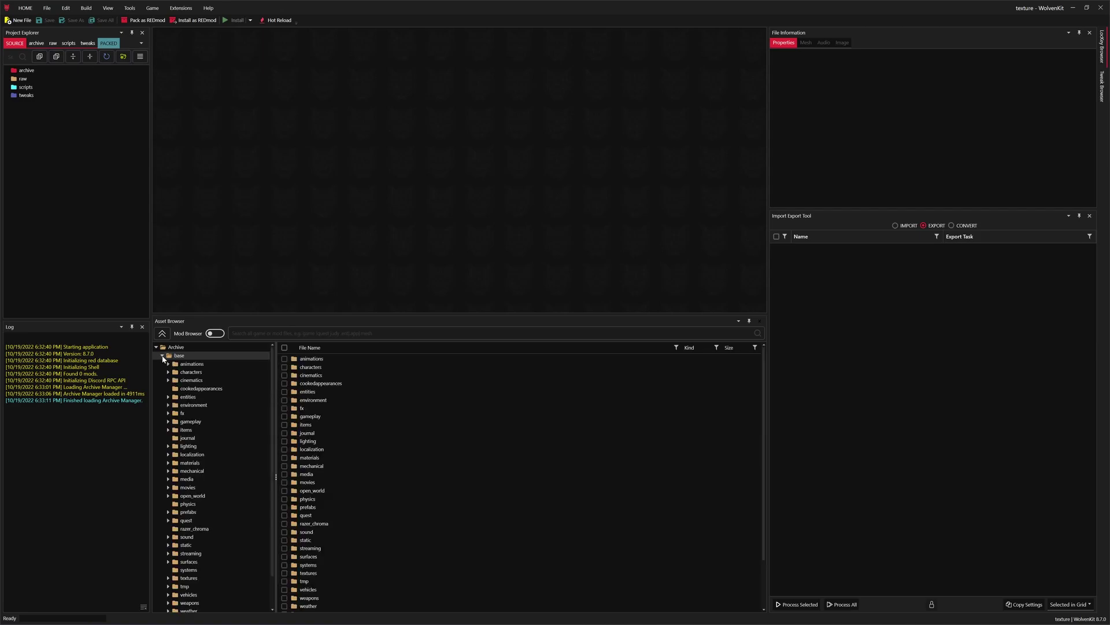
pyautogui.click(170, 375)
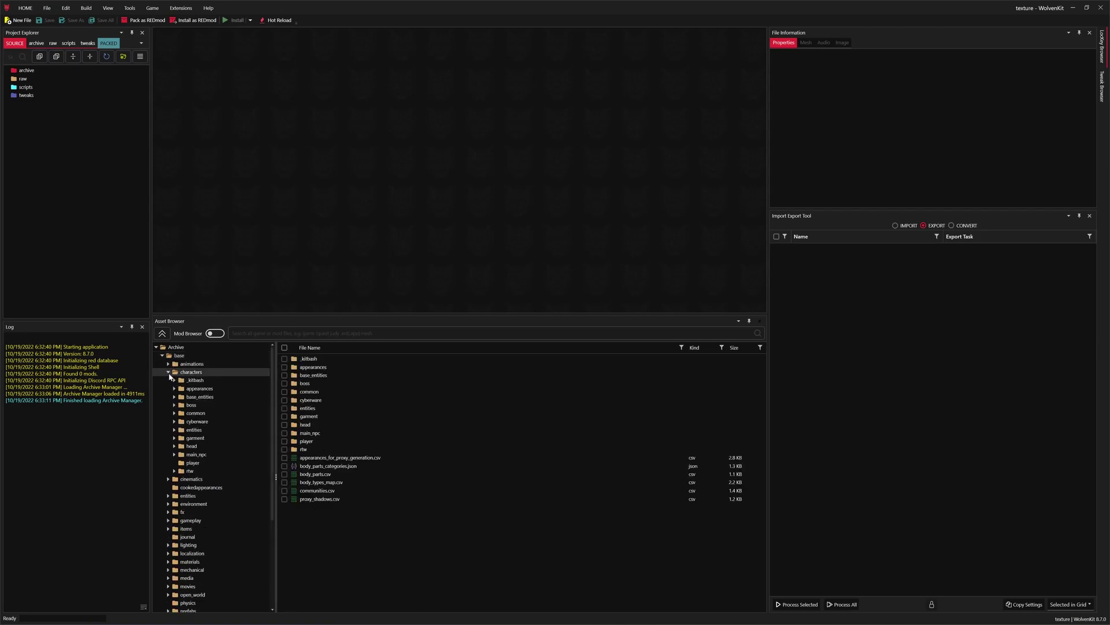
pyautogui.click(168, 372)
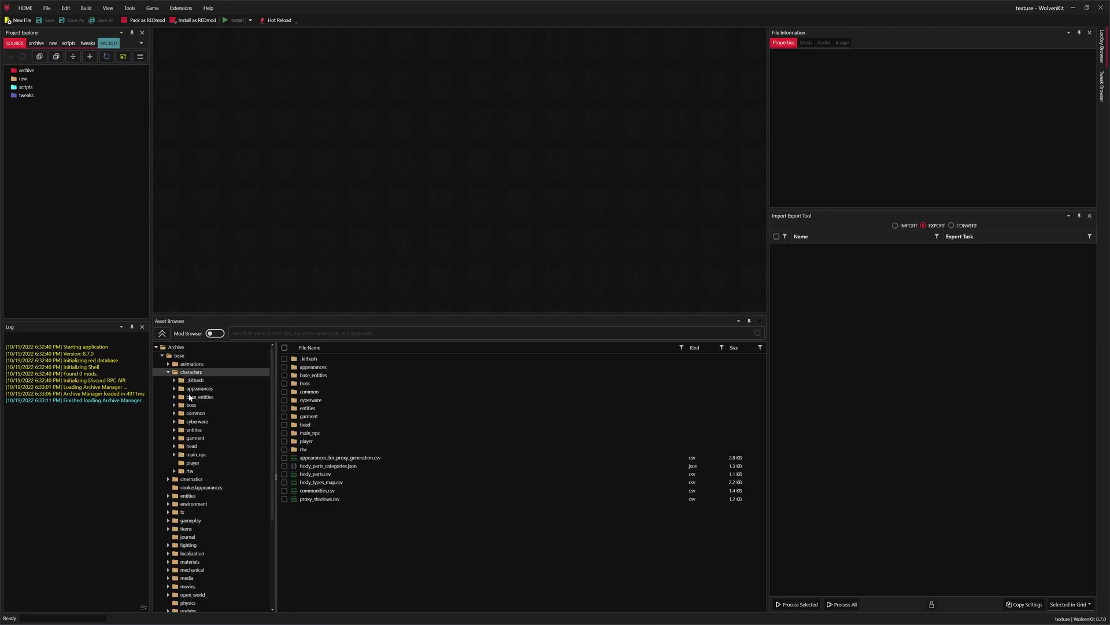
pyautogui.doubleClick(176, 439)
pyautogui.scroll(-5, 192, 527)
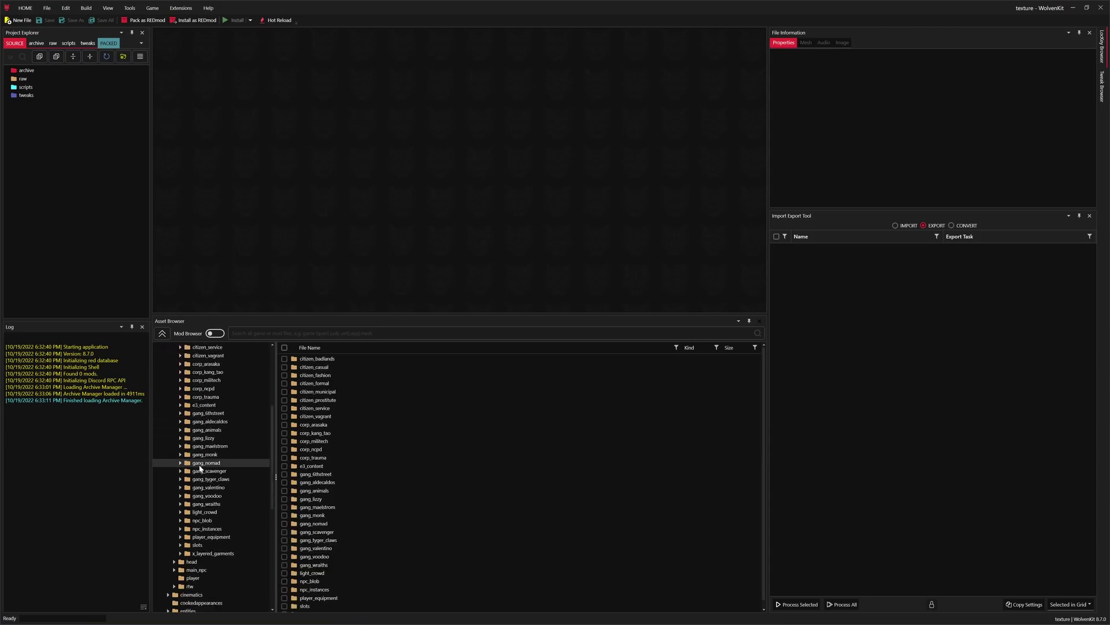
pyautogui.doubleClick(205, 537)
pyautogui.scroll(-2, 238, 455)
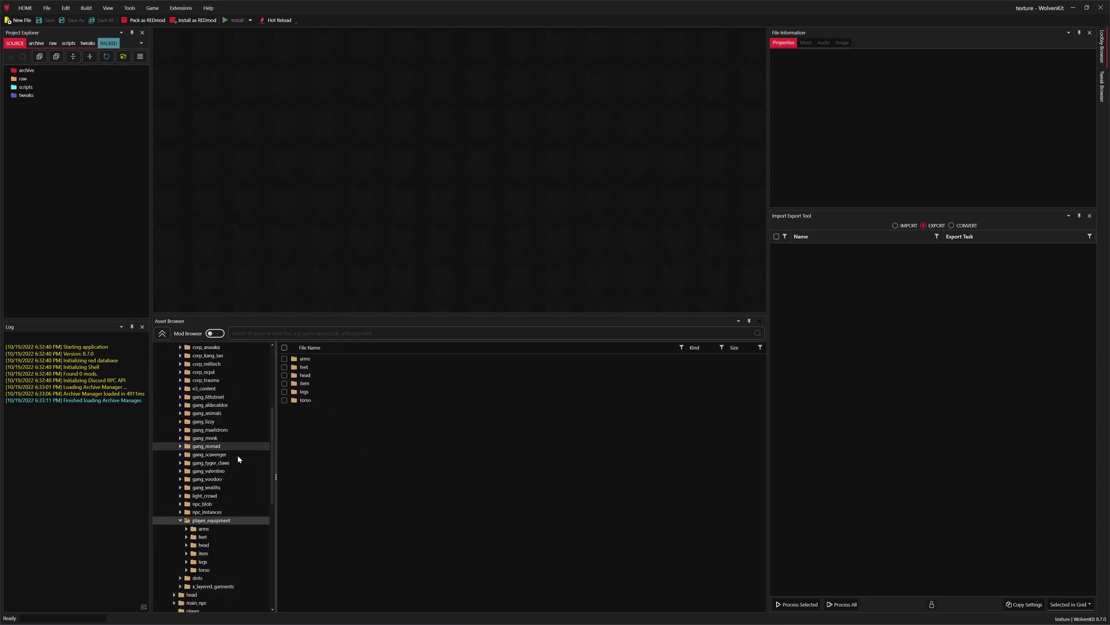
pyautogui.scroll(-1, 237, 455)
# Step: Open torso > t2_084_jacket_short_sleeves and list its textures folder
pyautogui.doubleClick(207, 520)
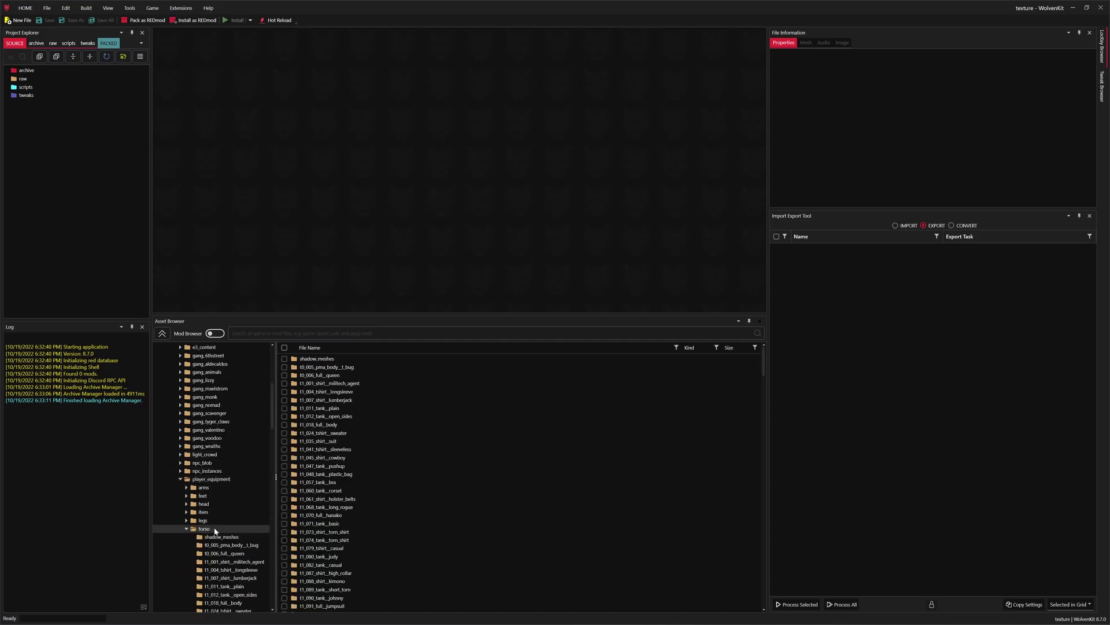
pyautogui.scroll(-6, 215, 531)
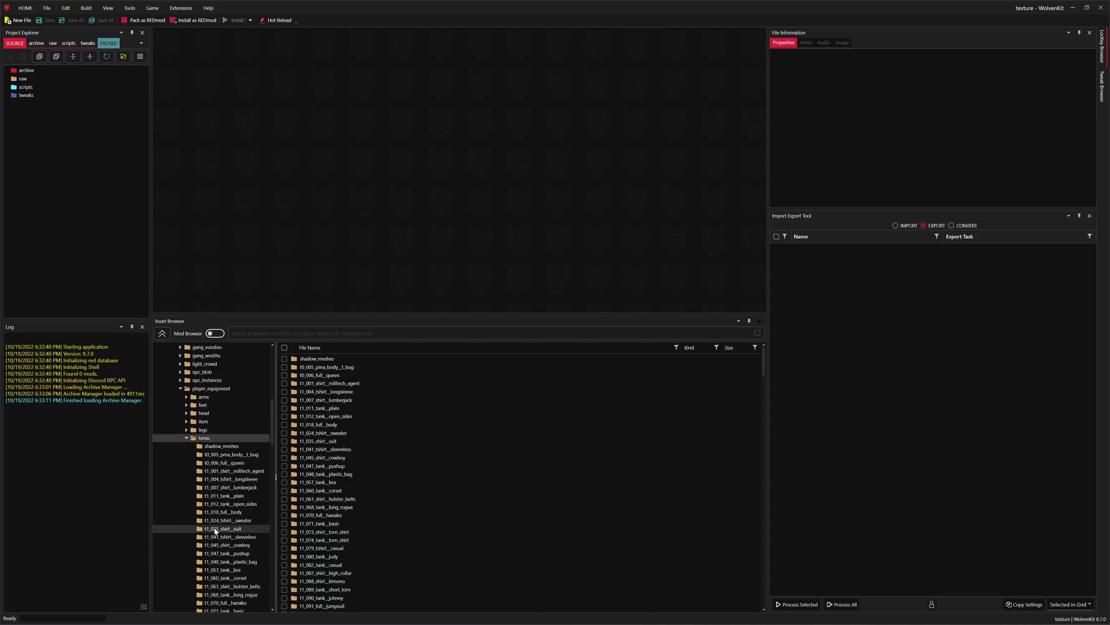
pyautogui.scroll(-2, 214, 531)
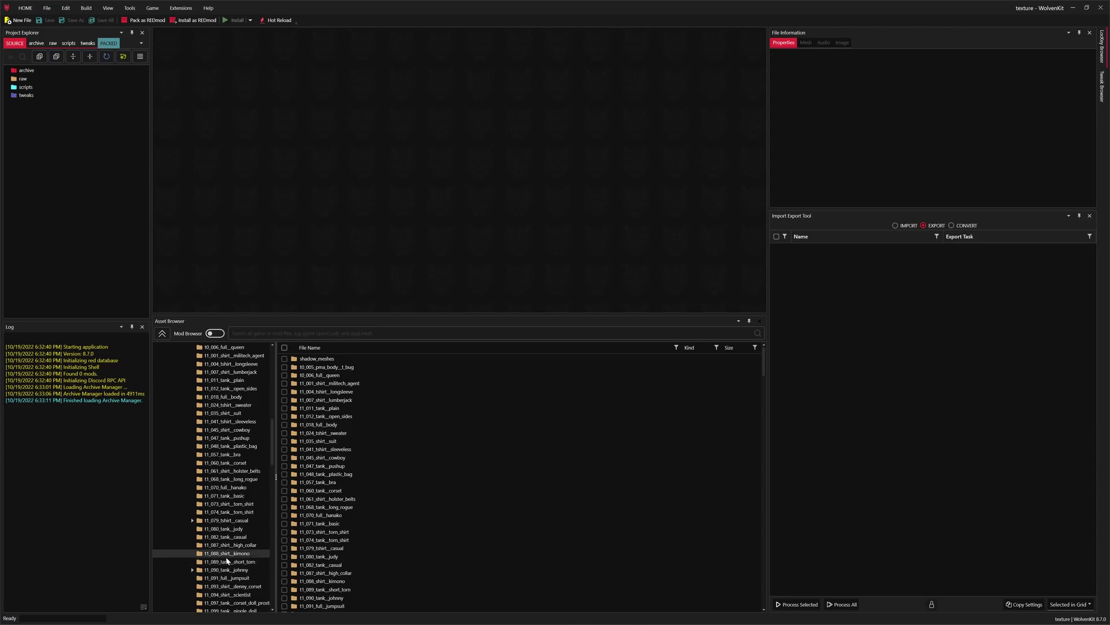
pyautogui.scroll(-8, 226, 560)
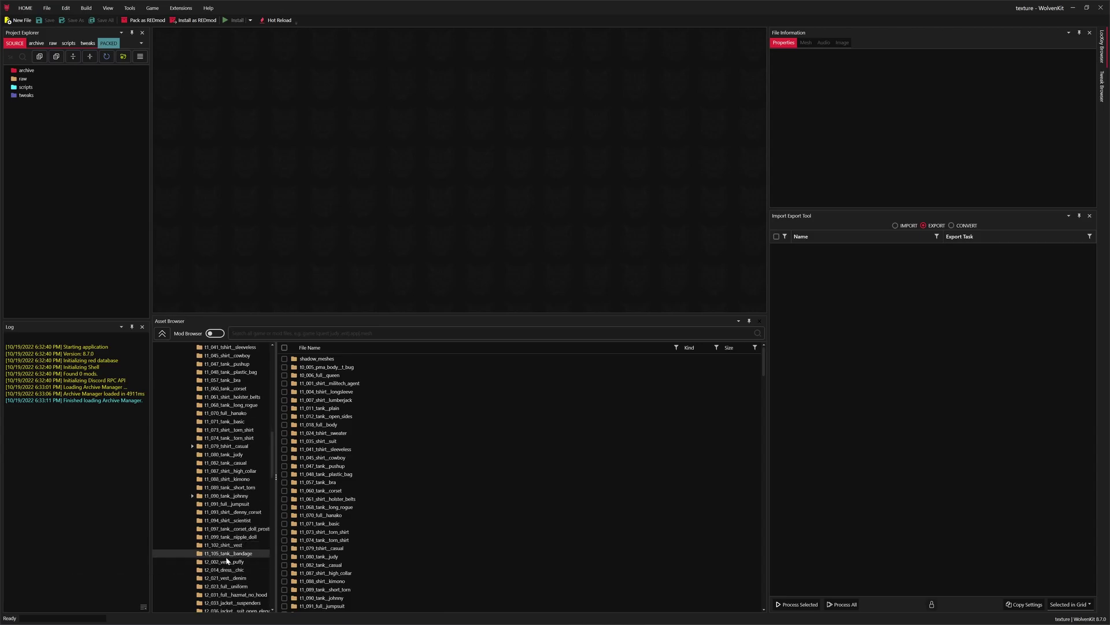
pyautogui.scroll(-2, 226, 559)
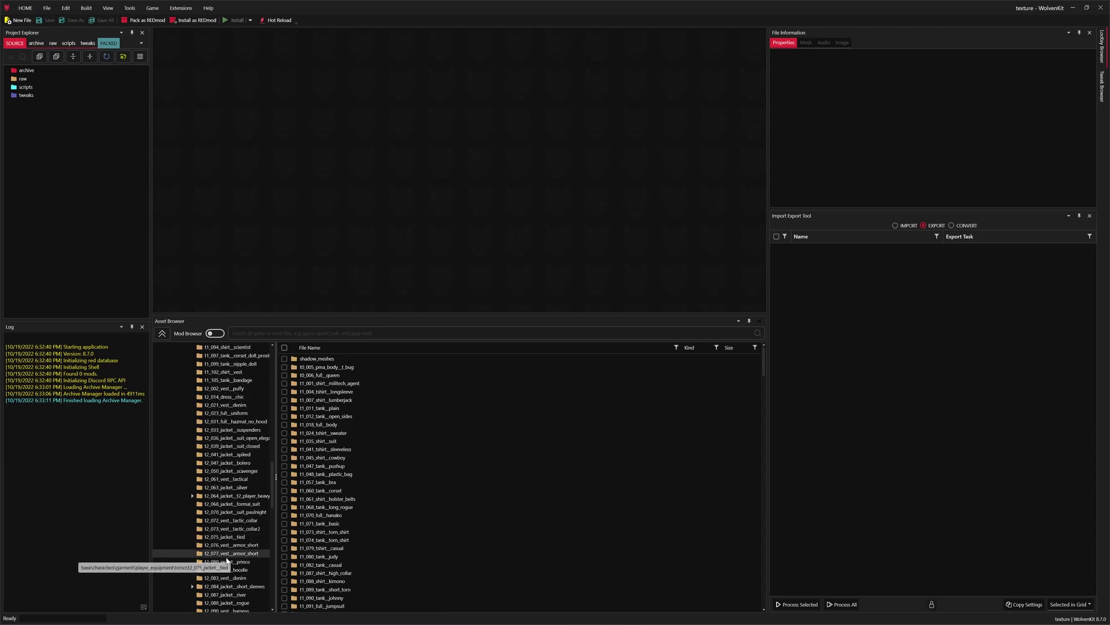
pyautogui.click(214, 571)
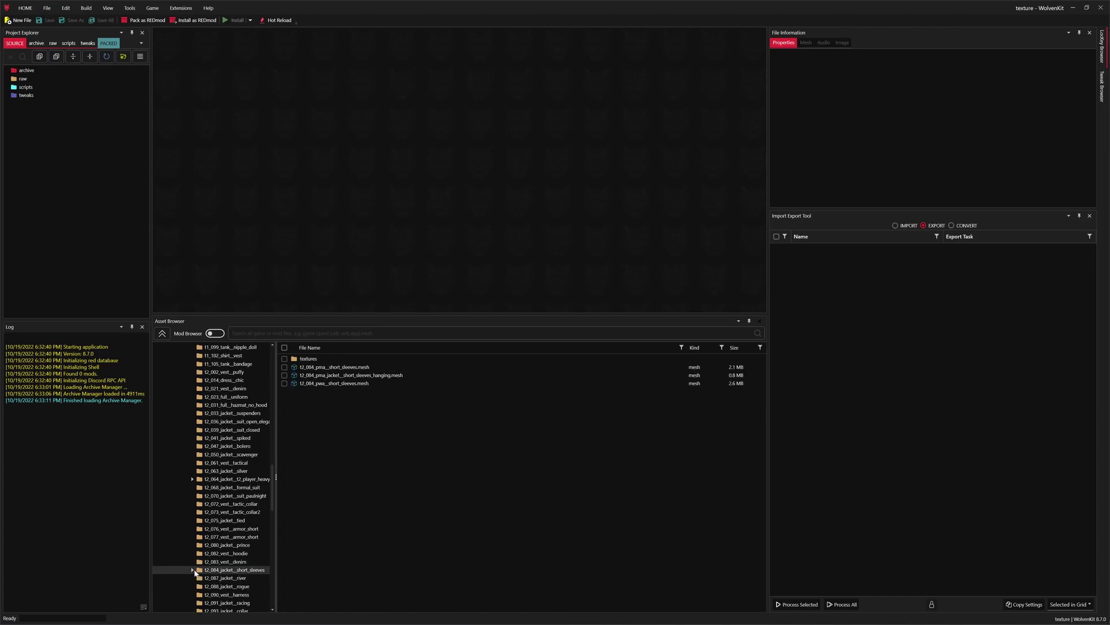
pyautogui.click(193, 570)
pyautogui.click(211, 580)
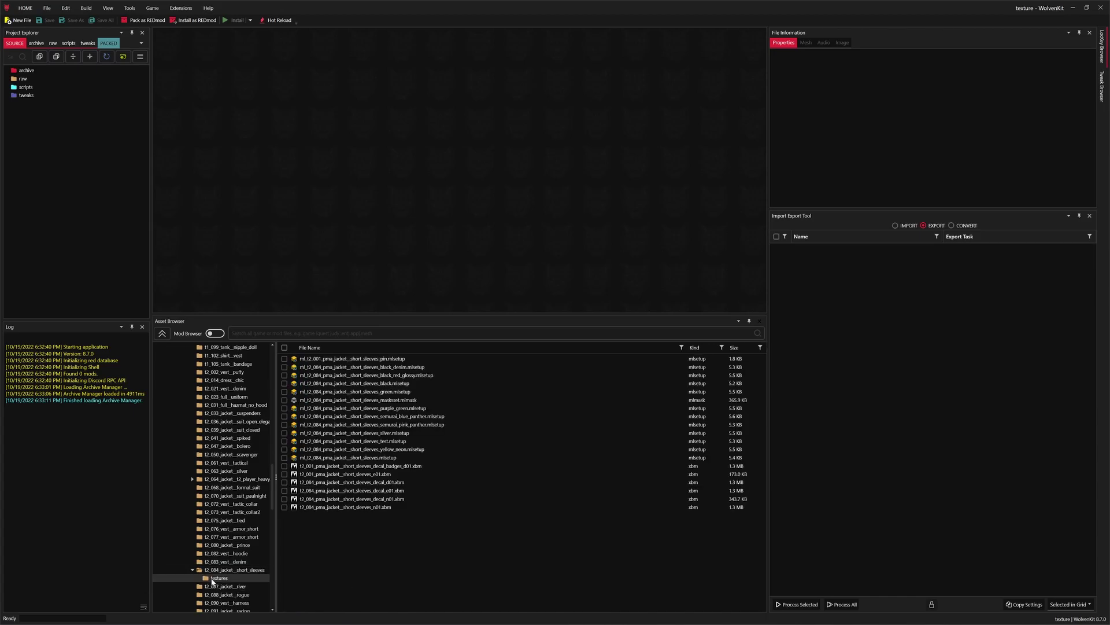
# Step: Preview t2_084_pma_jacket__short_sleeves_decal_d01.xbm and add it to the project
pyautogui.click(391, 482)
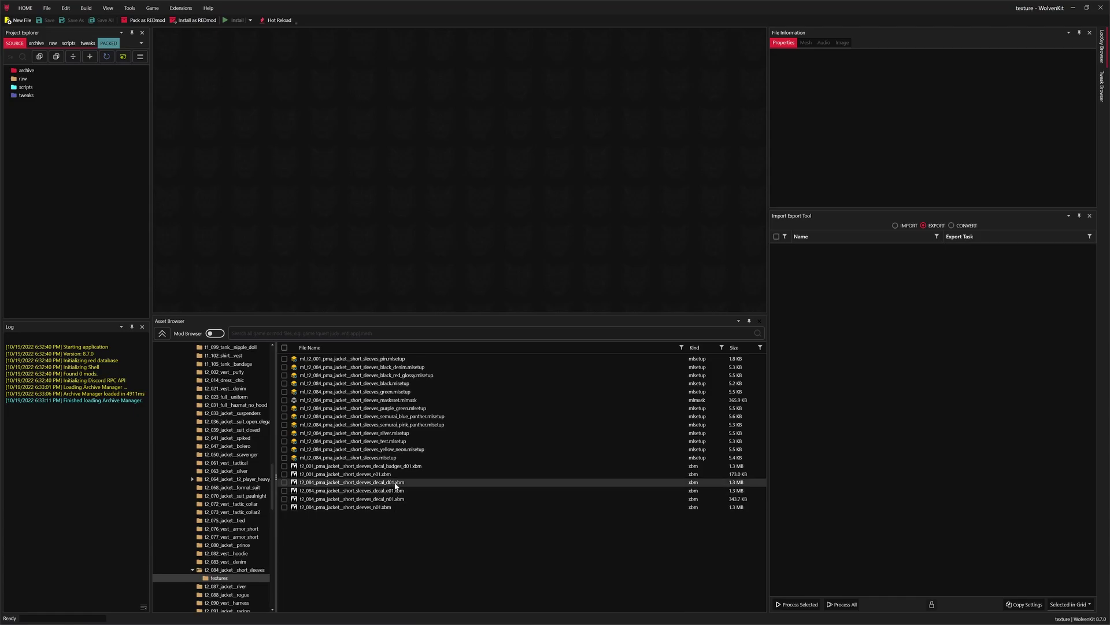
pyautogui.moveTo(831, 208); pyautogui.dragTo(833, 316)
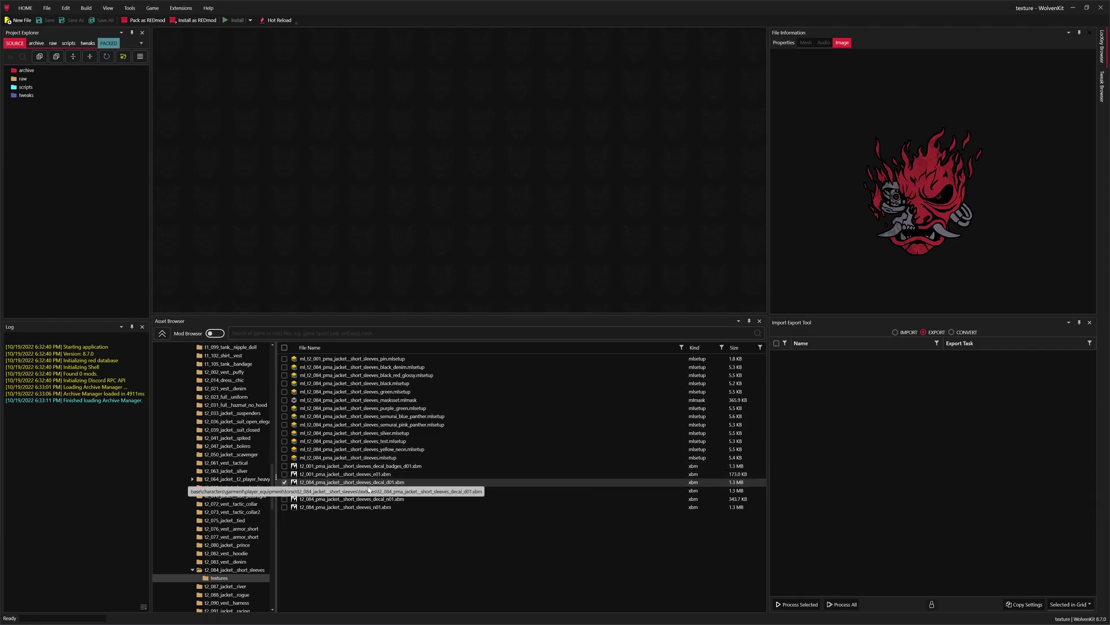
pyautogui.doubleClick(318, 483)
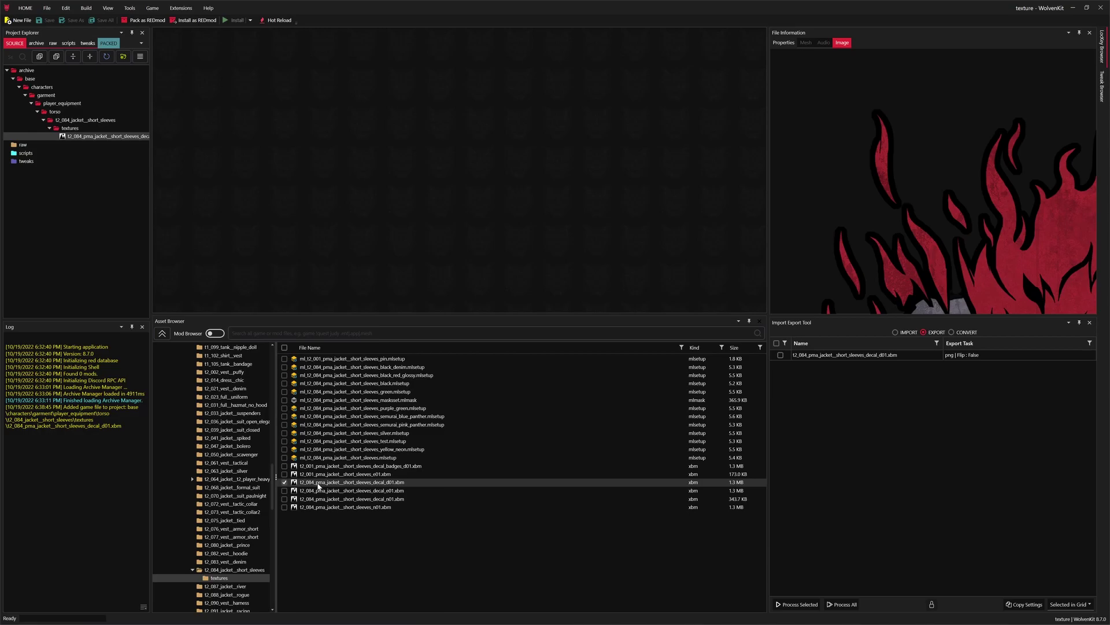
pyautogui.moveTo(150, 280); pyautogui.dragTo(198, 280)
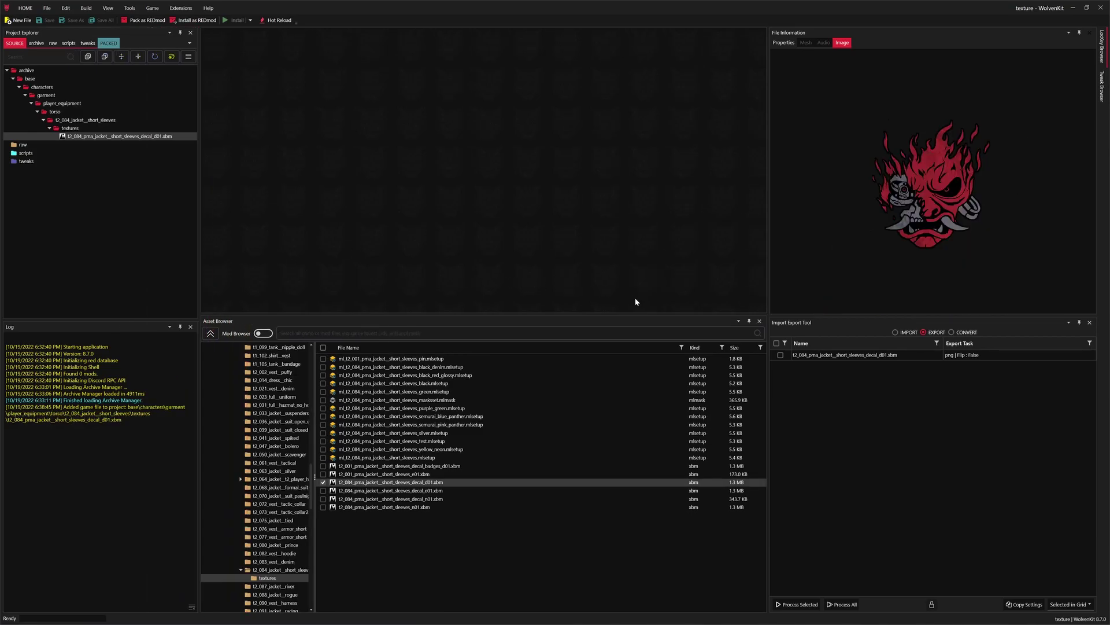
# Step: Export the checked decal_d01 xbm to PNG under raw
pyautogui.click(781, 357)
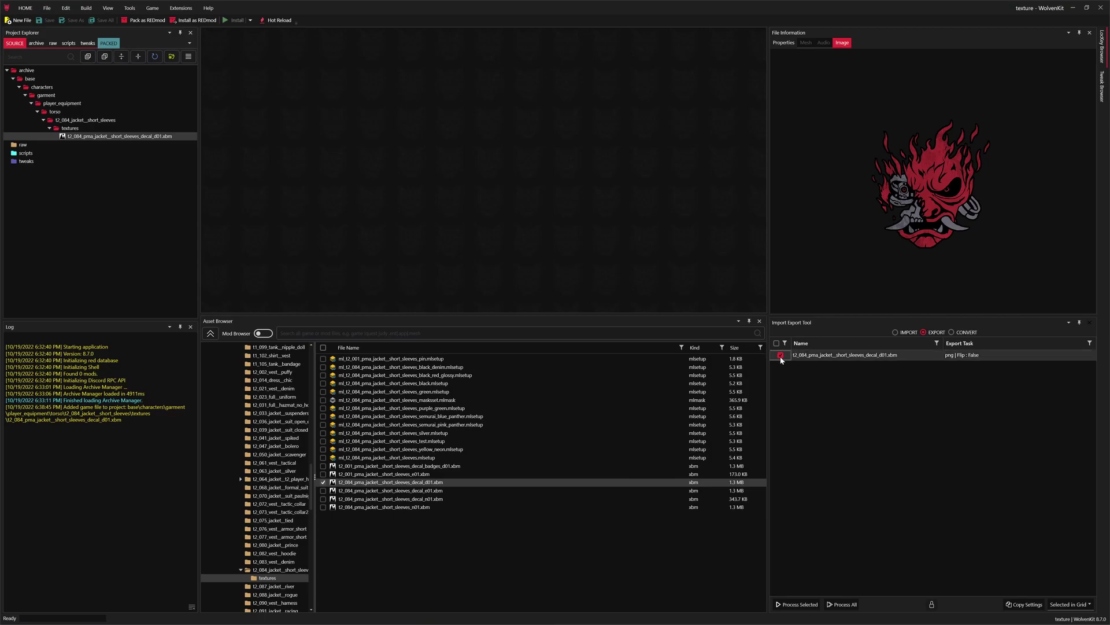
pyautogui.click(804, 605)
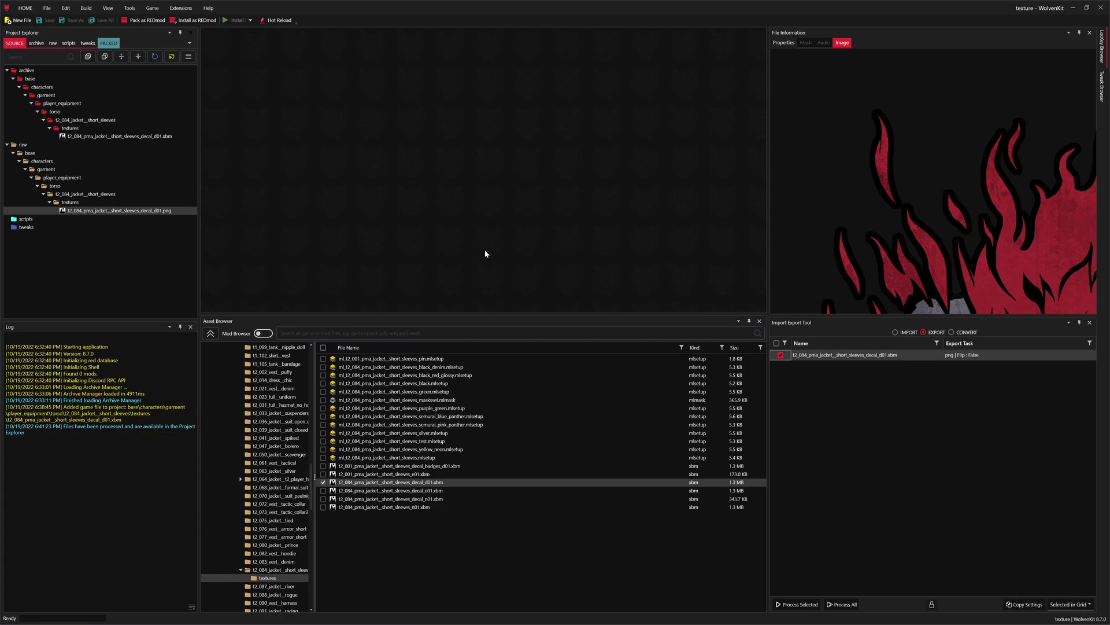
# Step: Open the decal PNG in Krita, insert the oni mask as a new layer, and position it over the logo
pyautogui.doubleClick(139, 213)
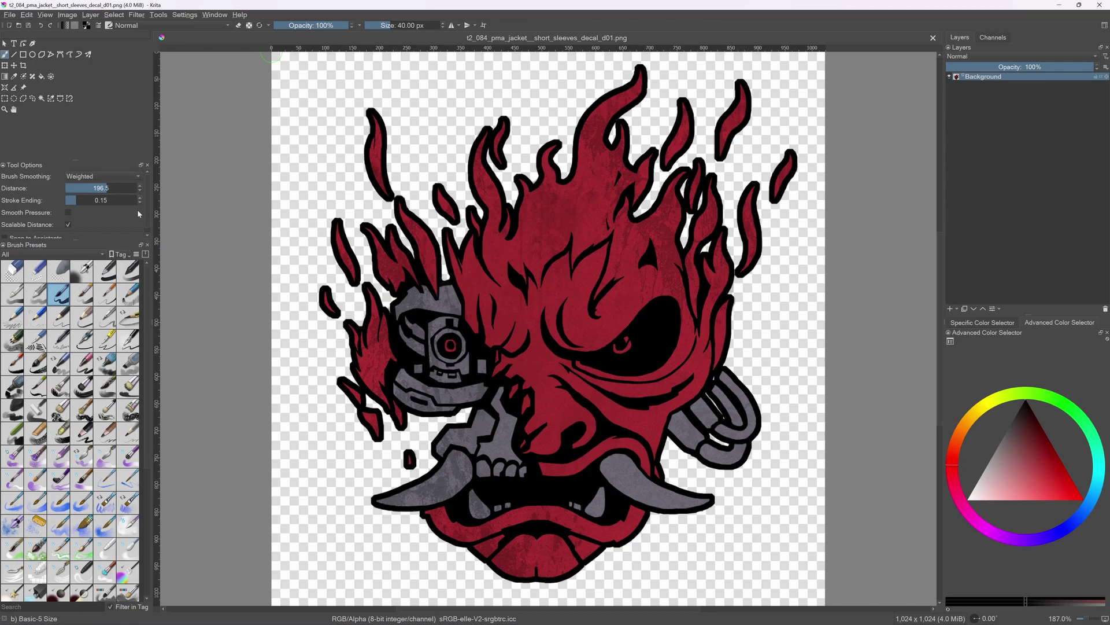
pyautogui.moveTo(413, 502); pyautogui.dragTo(521, 323)
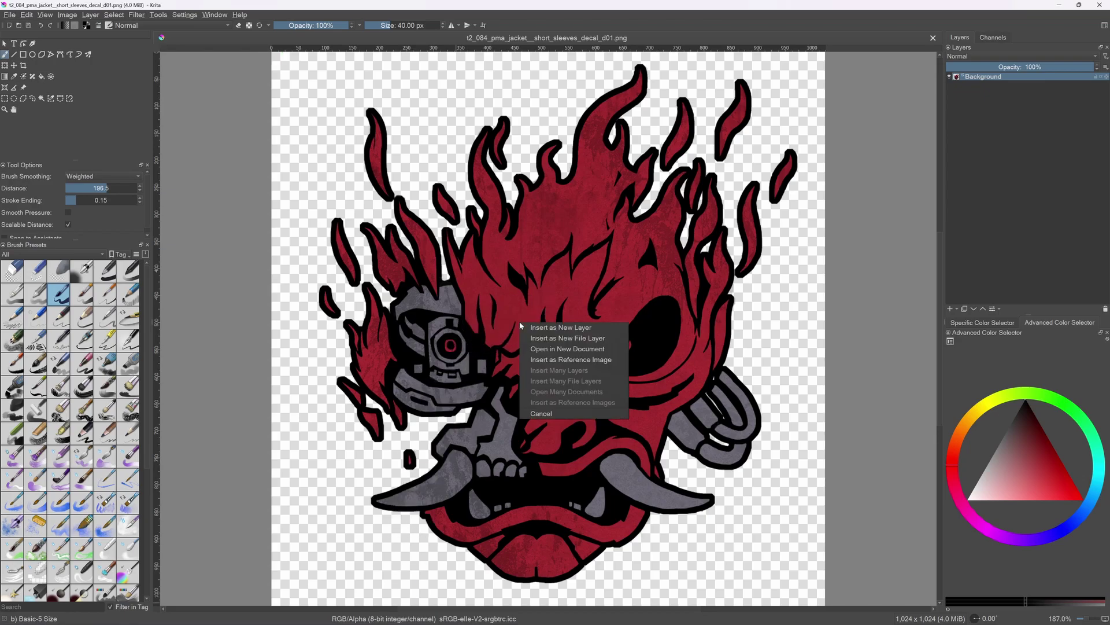
pyautogui.click(544, 328)
pyautogui.scroll(-1, 525, 303)
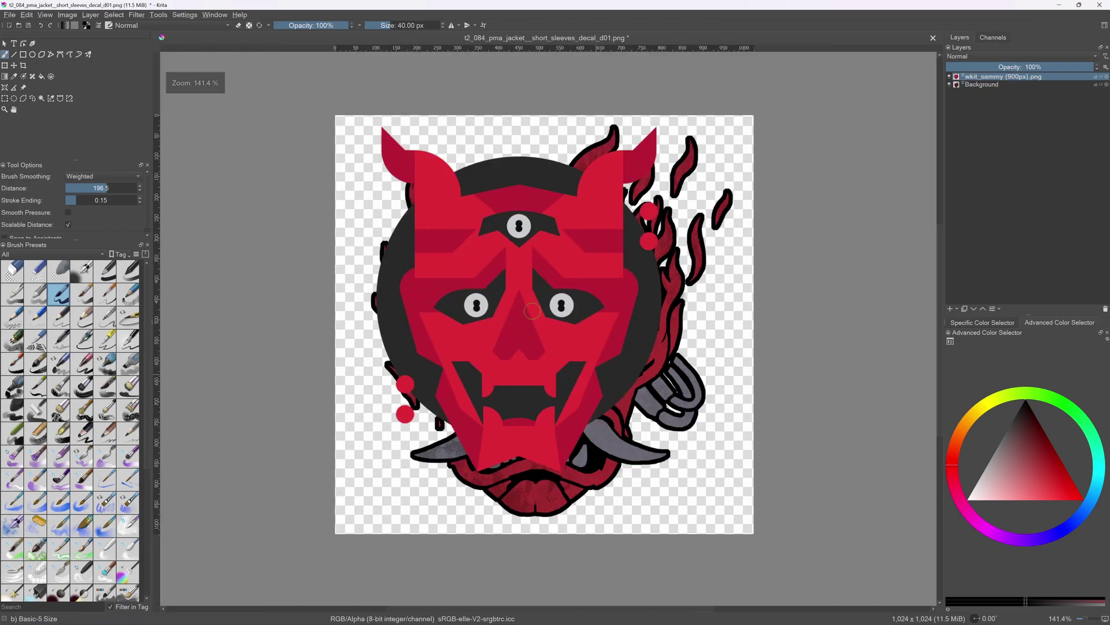
pyautogui.press('t')
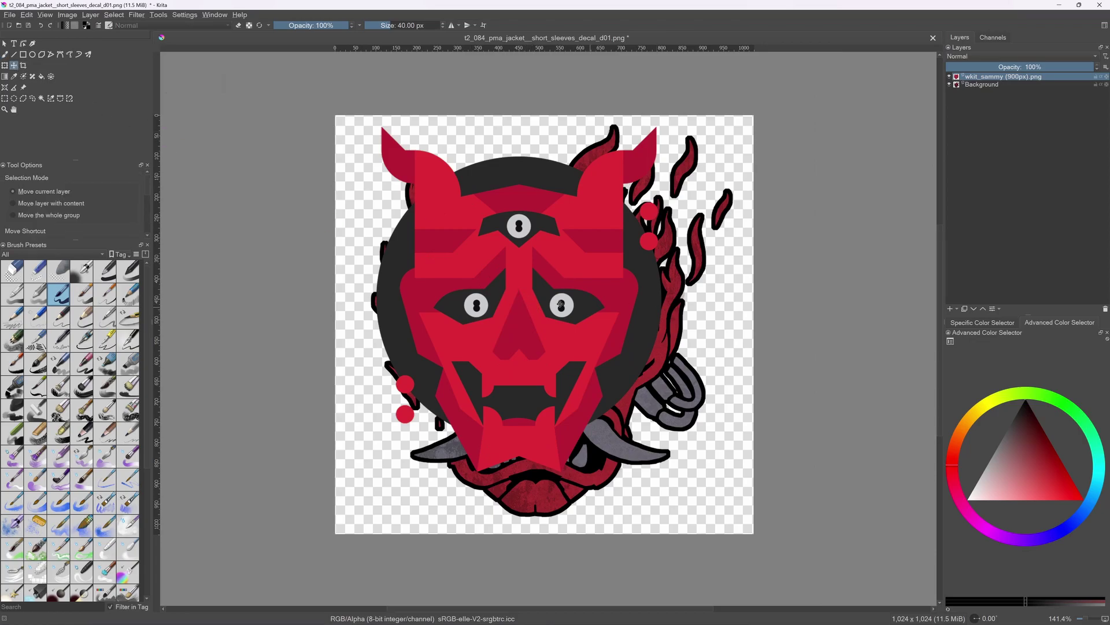
pyautogui.moveTo(542, 305); pyautogui.dragTo(552, 337)
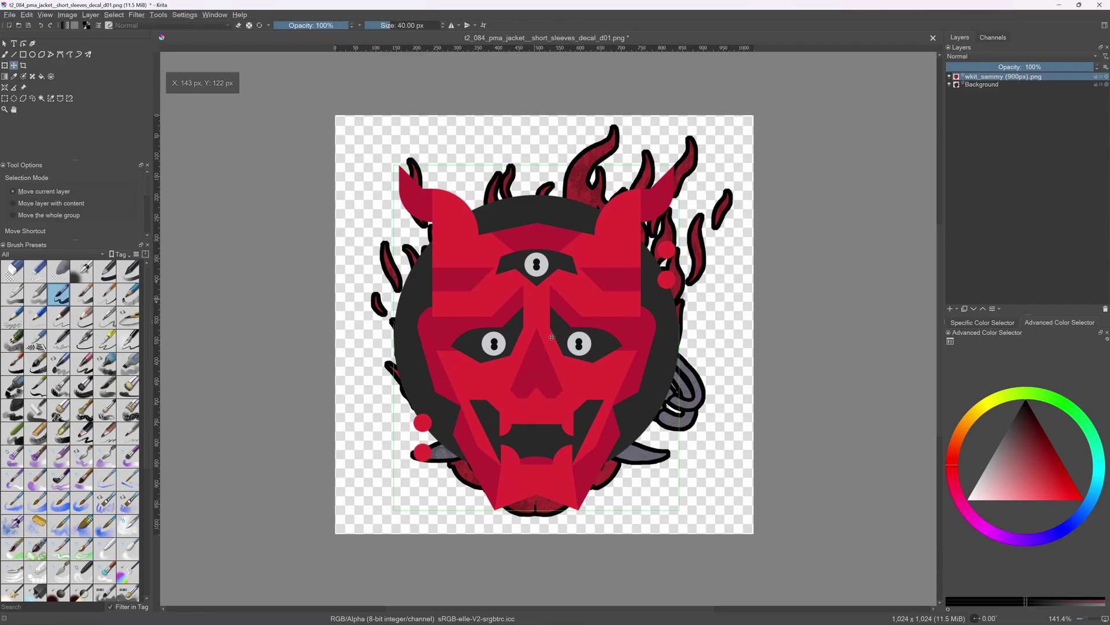
# Step: Darken the oni mask layer with HSV Adjustment Lightness -35
pyautogui.click(138, 15)
pyautogui.moveTo(243, 47)
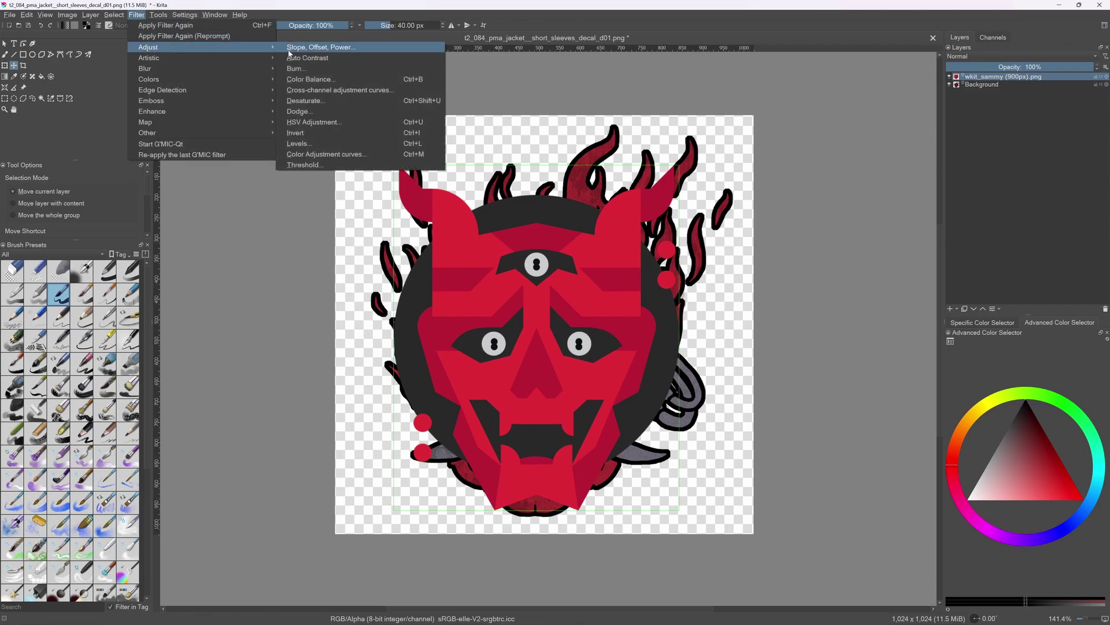
pyautogui.click(312, 122)
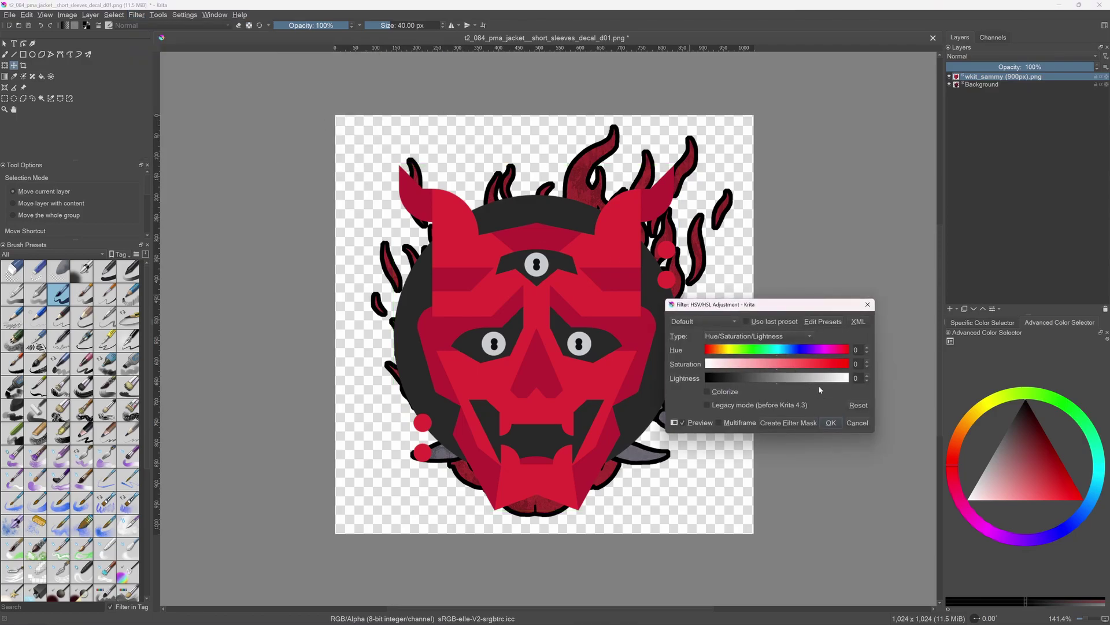
pyautogui.moveTo(781, 384); pyautogui.dragTo(755, 383)
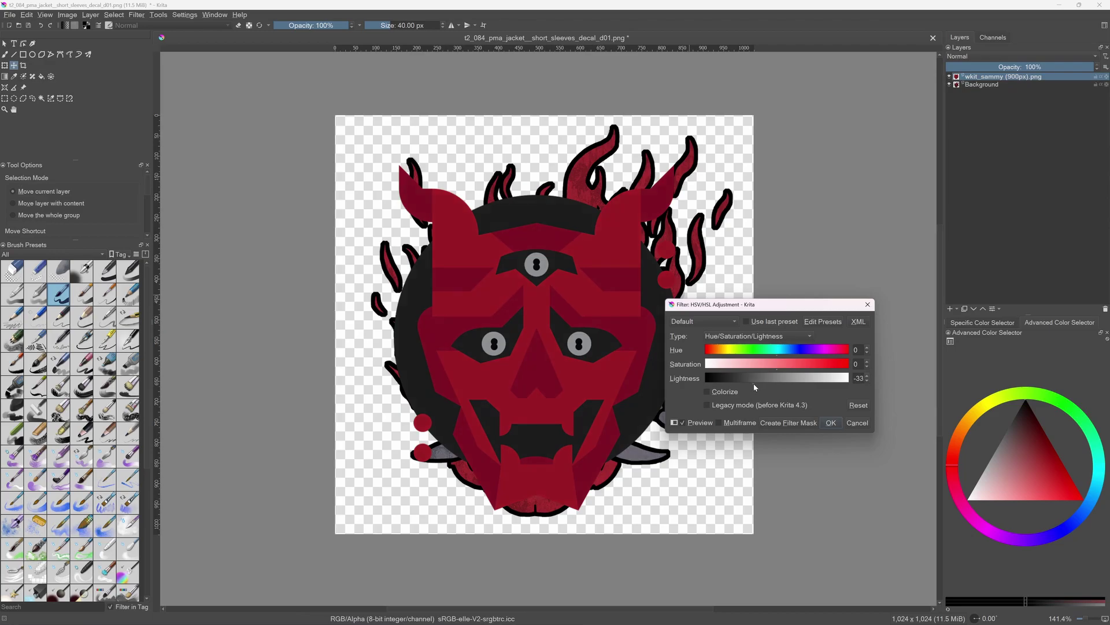
pyautogui.click(831, 424)
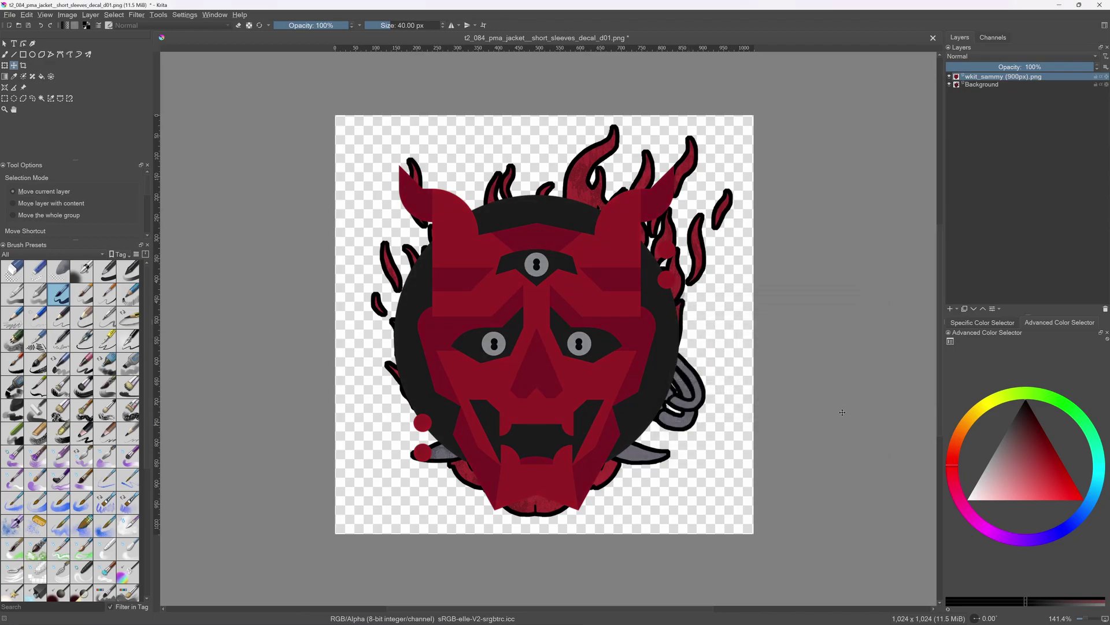
# Step: Hide the original flame decal layer beneath the mask
pyautogui.click(949, 76)
pyautogui.click(949, 76)
pyautogui.click(949, 84)
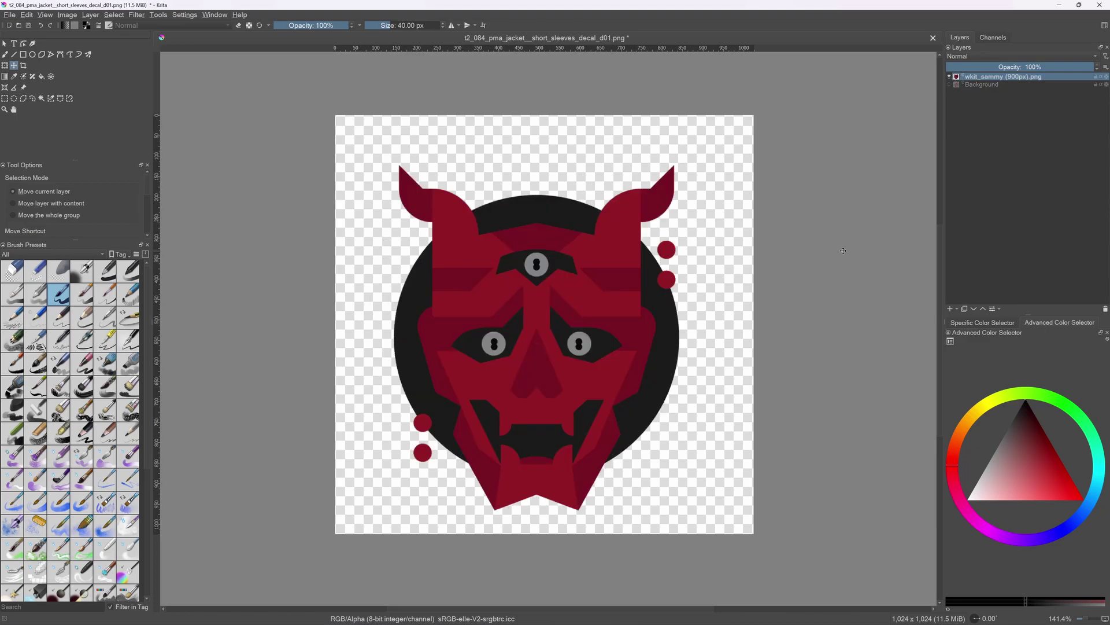
# Step: Save the decal PNG over itself with Store alpha channel kept on
pyautogui.click(10, 15)
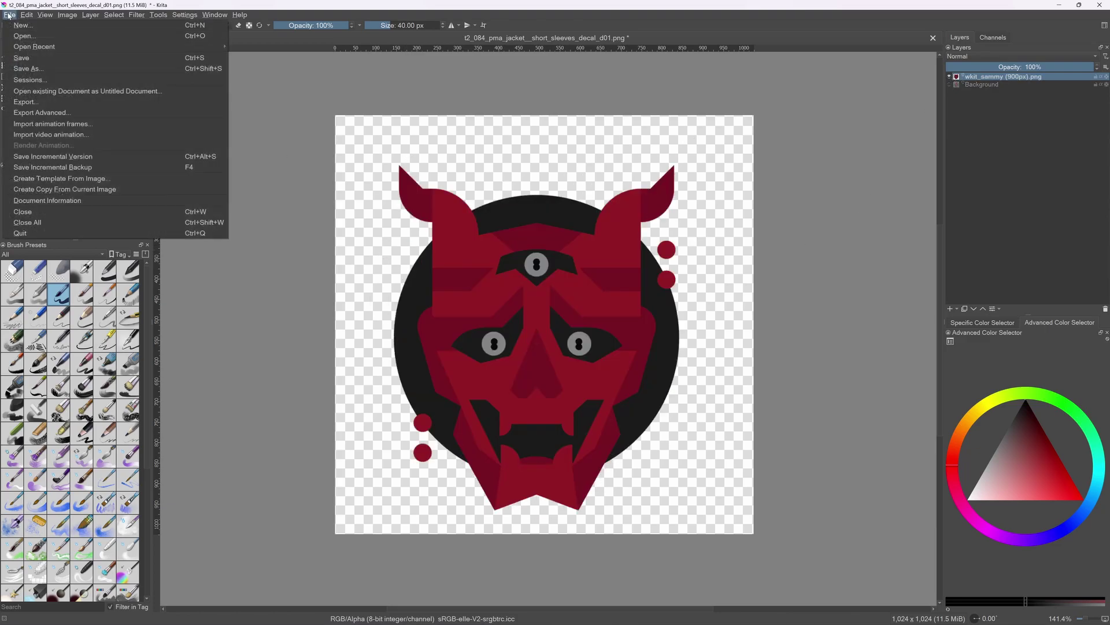
pyautogui.click(23, 57)
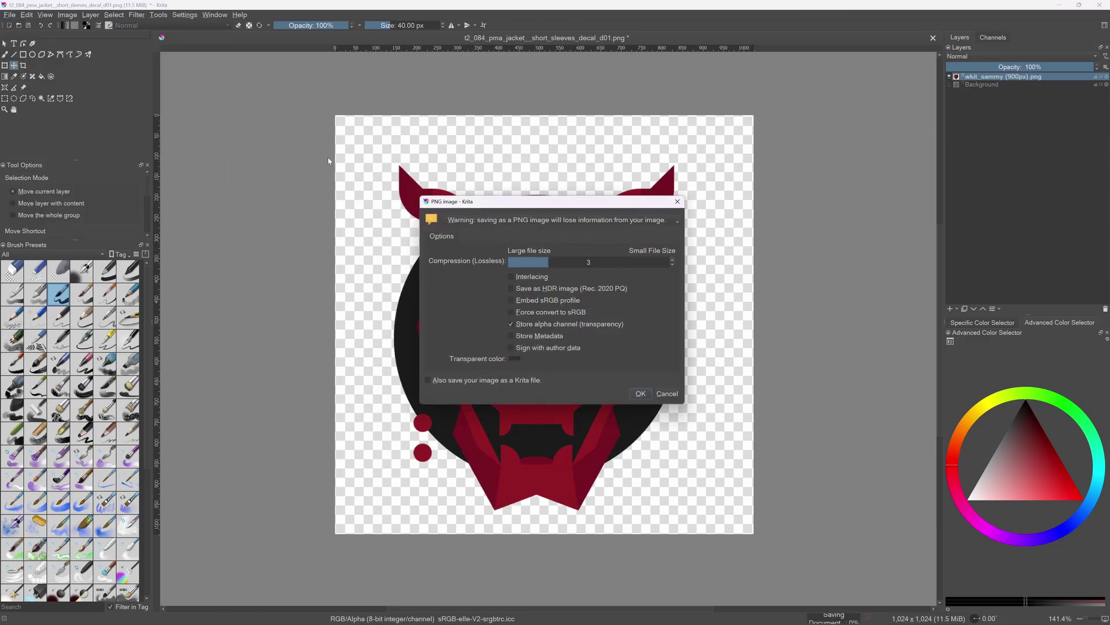
pyautogui.click(511, 325)
pyautogui.click(512, 324)
pyautogui.click(642, 393)
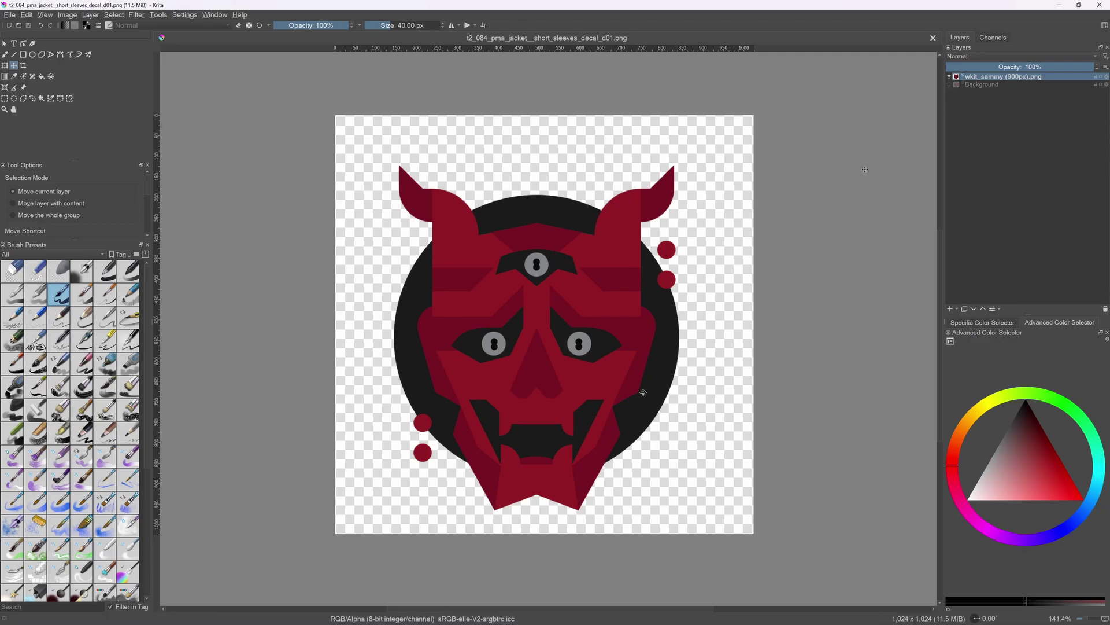
# Step: Back in WolvenKit, import the edited PNG into decal_d01.xbm using the loaded settings
pyautogui.click(1056, 6)
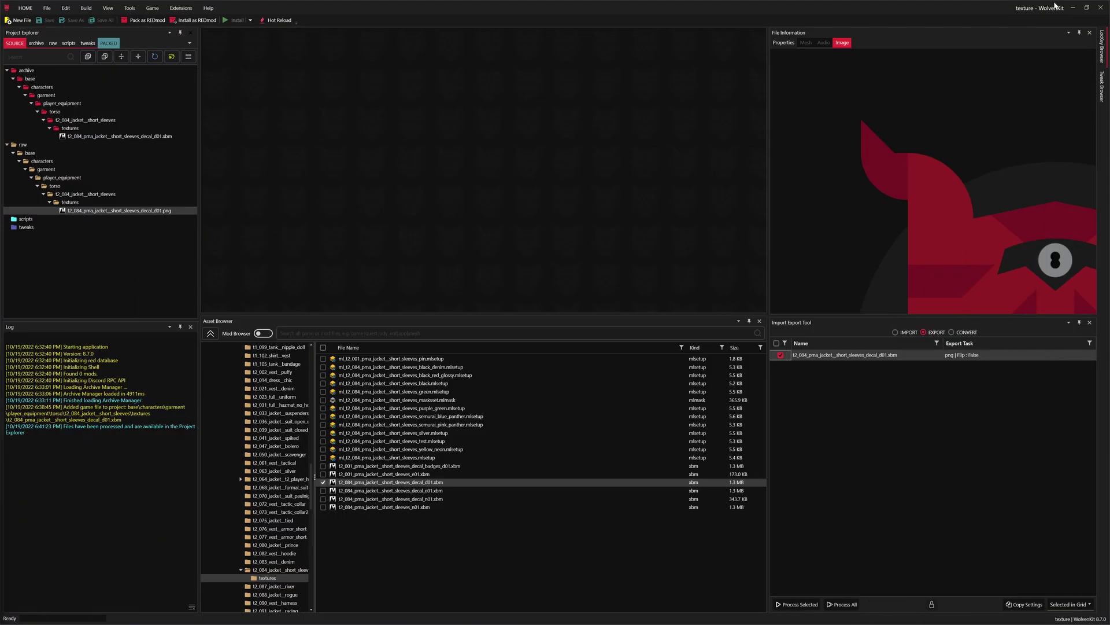
pyautogui.scroll(-5, 981, 137)
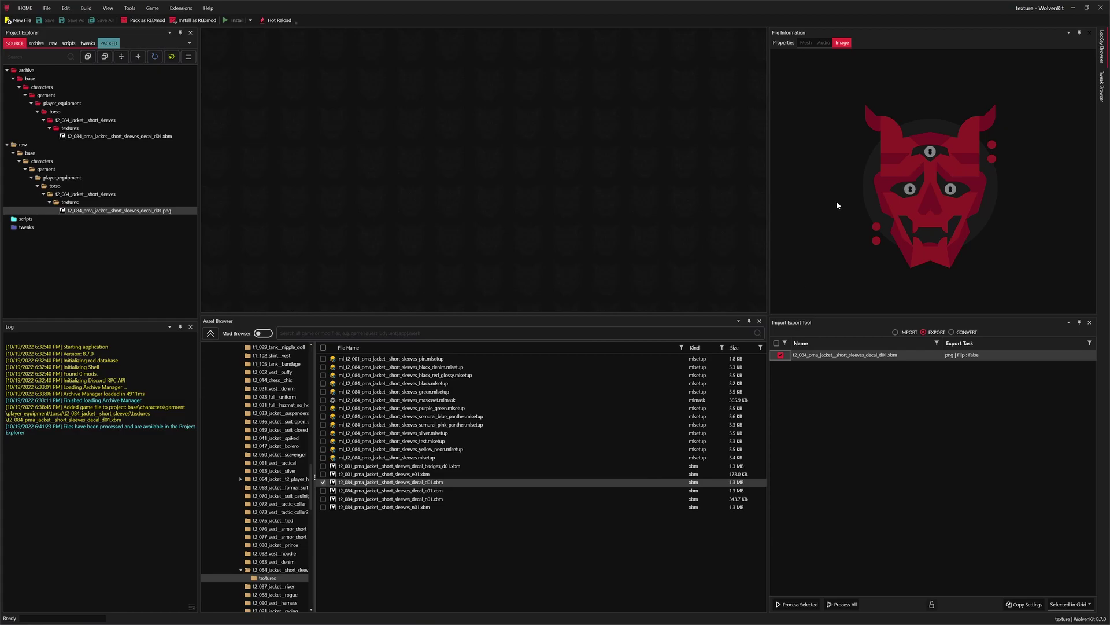
pyautogui.click(895, 333)
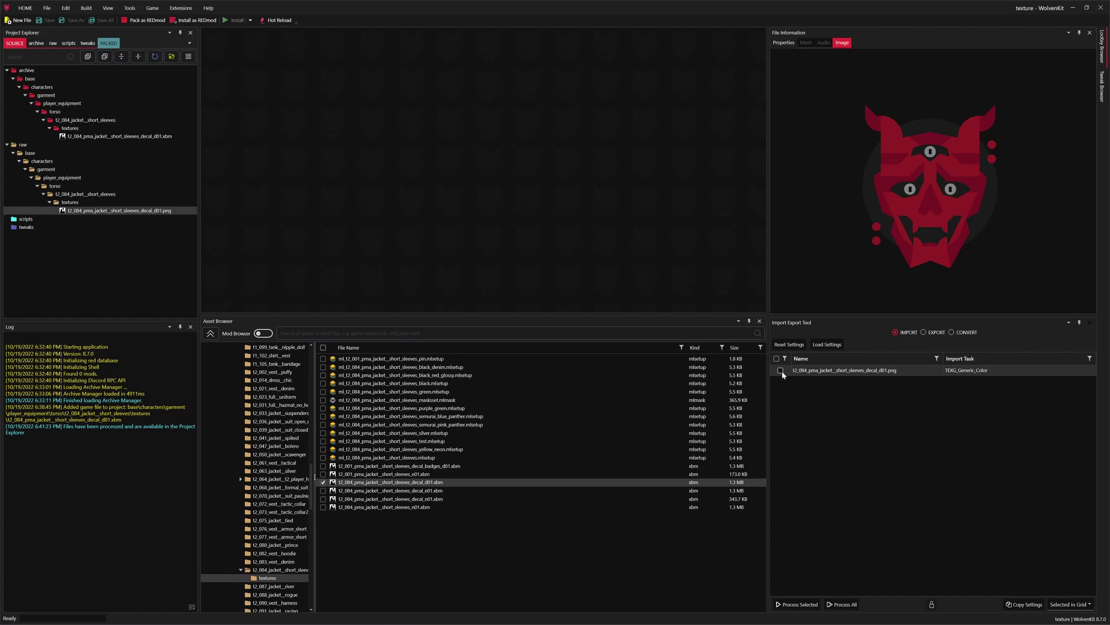
pyautogui.click(811, 369)
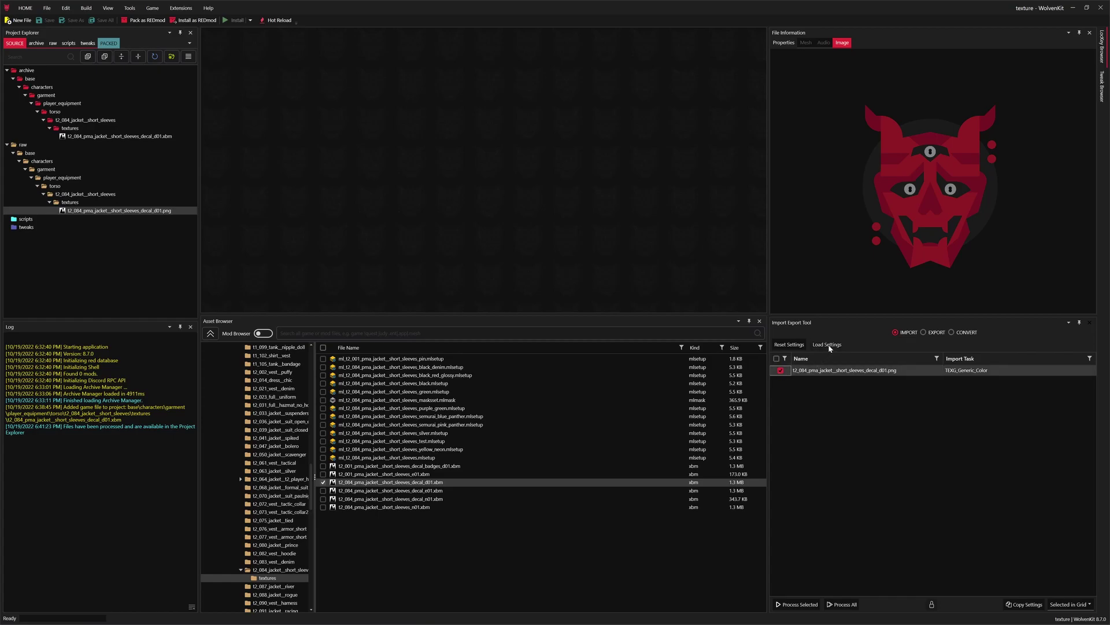
pyautogui.click(828, 344)
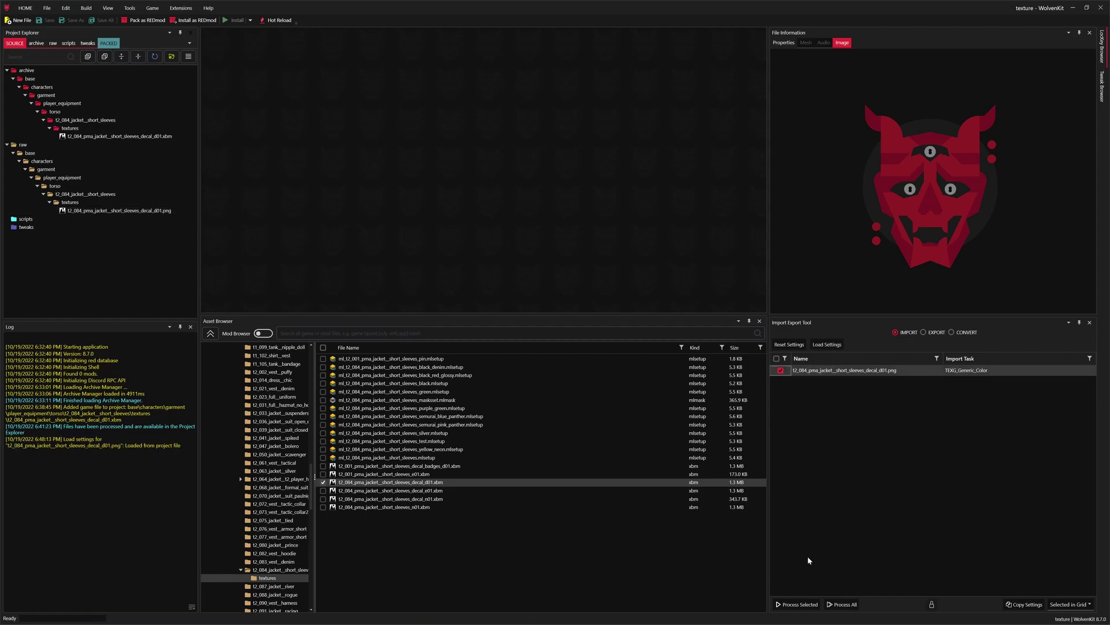
pyautogui.click(798, 603)
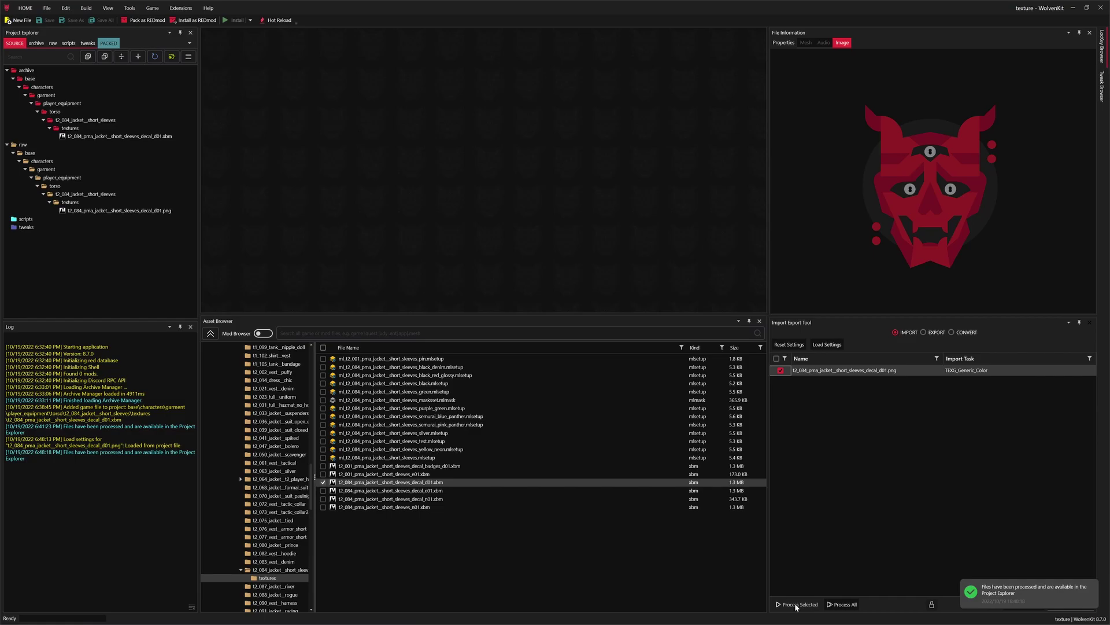
# Step: Preview decal_d01.xbm to confirm the red oni mask replaced the logo
pyautogui.click(146, 141)
pyautogui.scroll(-3, 953, 257)
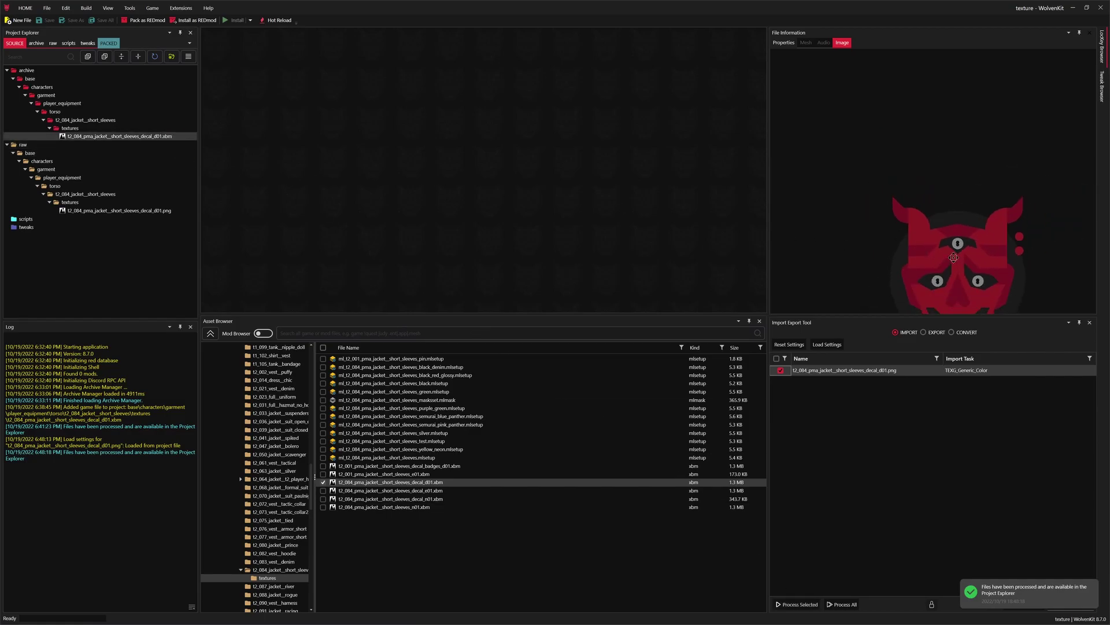
pyautogui.moveTo(953, 257); pyautogui.dragTo(920, 192)
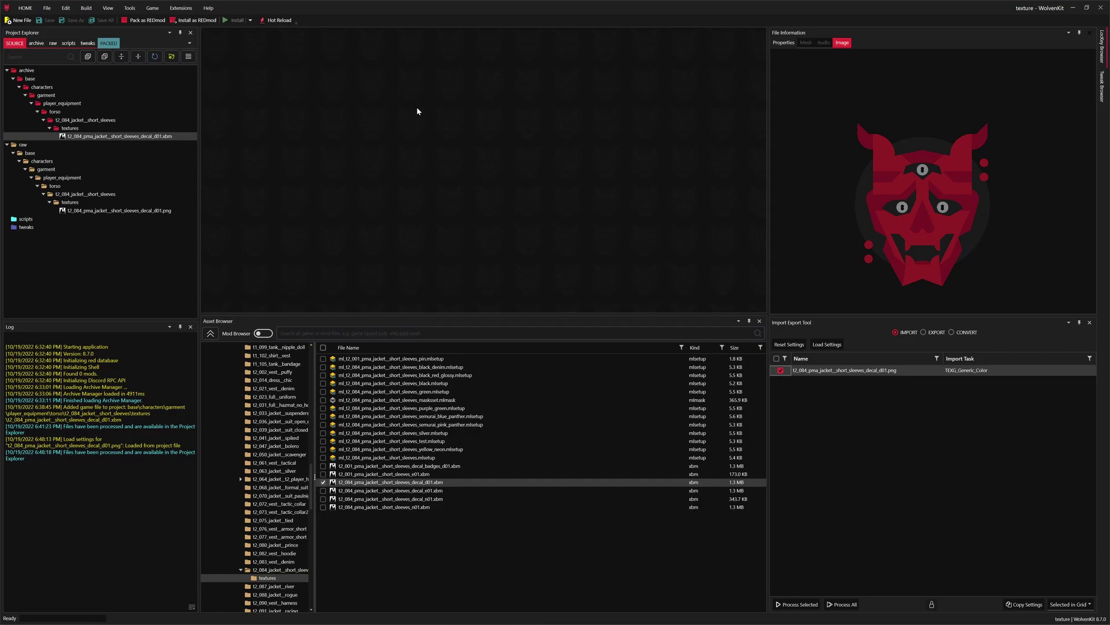
# Step: Install the oni mask texture mod into Cyberpunk 2077 and launch the game
pyautogui.click(89, 8)
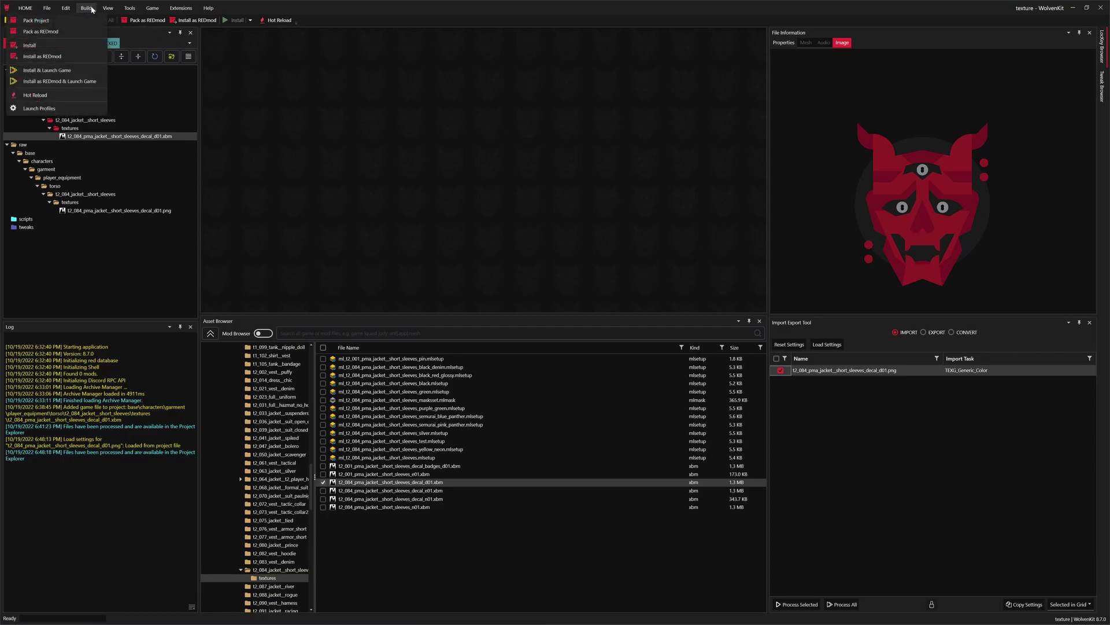
pyautogui.click(68, 47)
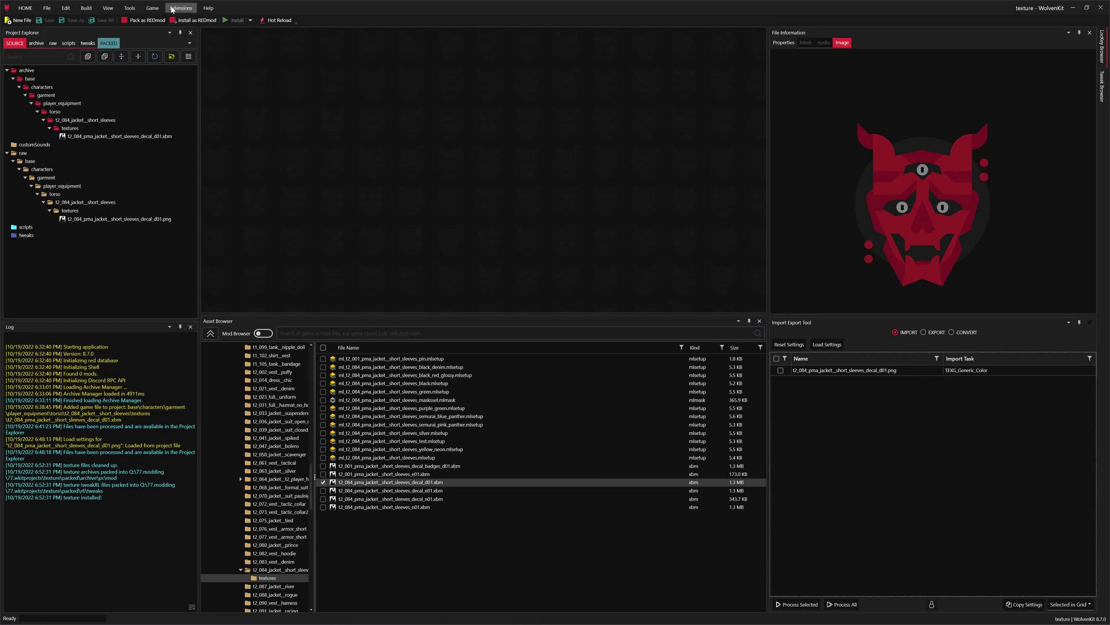
pyautogui.click(152, 8)
pyautogui.click(154, 21)
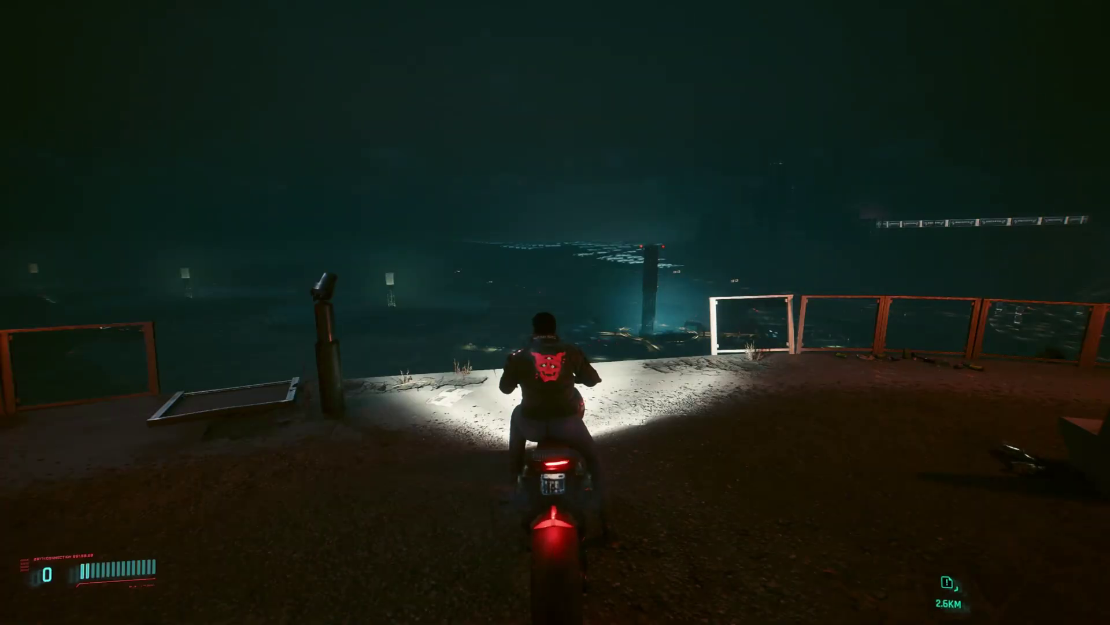
# Step: View the jacket's dark-red oni mask decal in the Inventory, then return to gameplay
pyautogui.press('Tab')
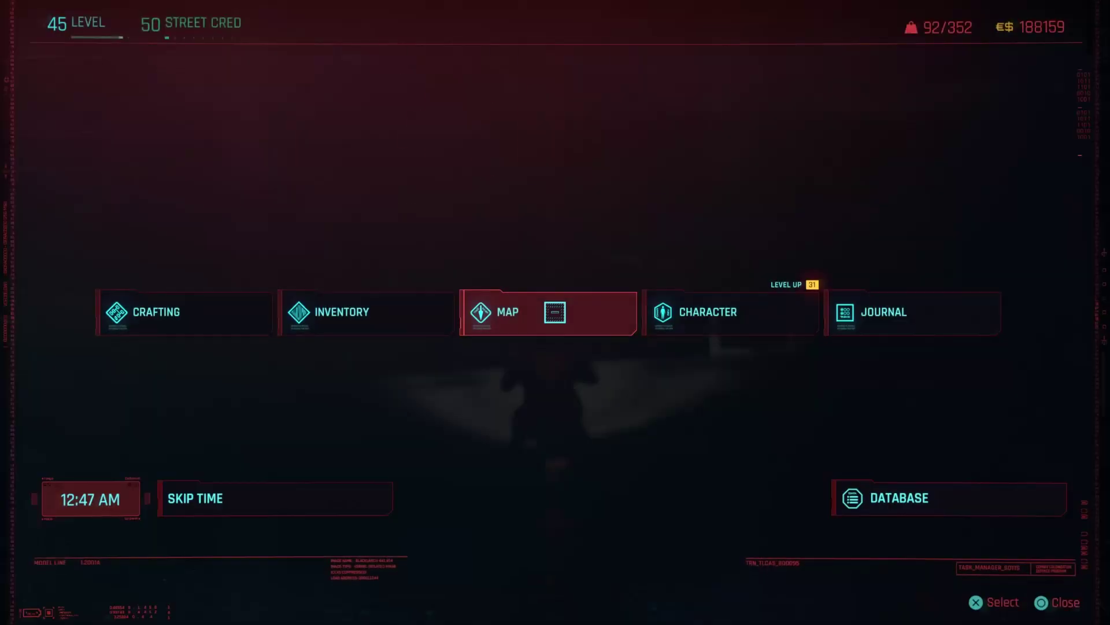
pyautogui.click(366, 313)
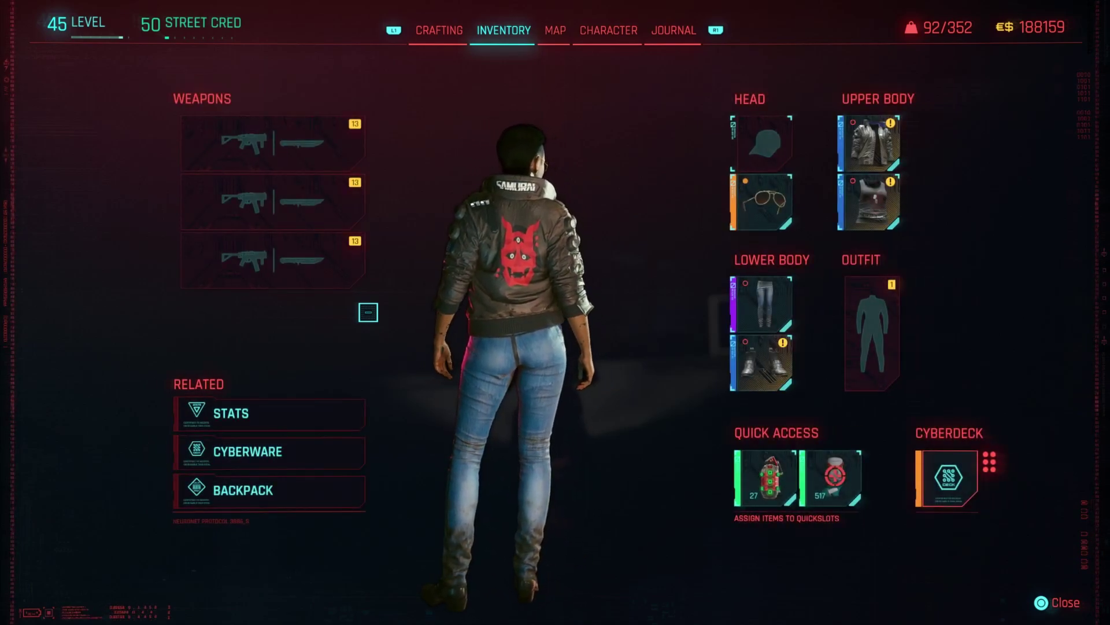
pyautogui.press('Escape')
pyautogui.press('Escape')
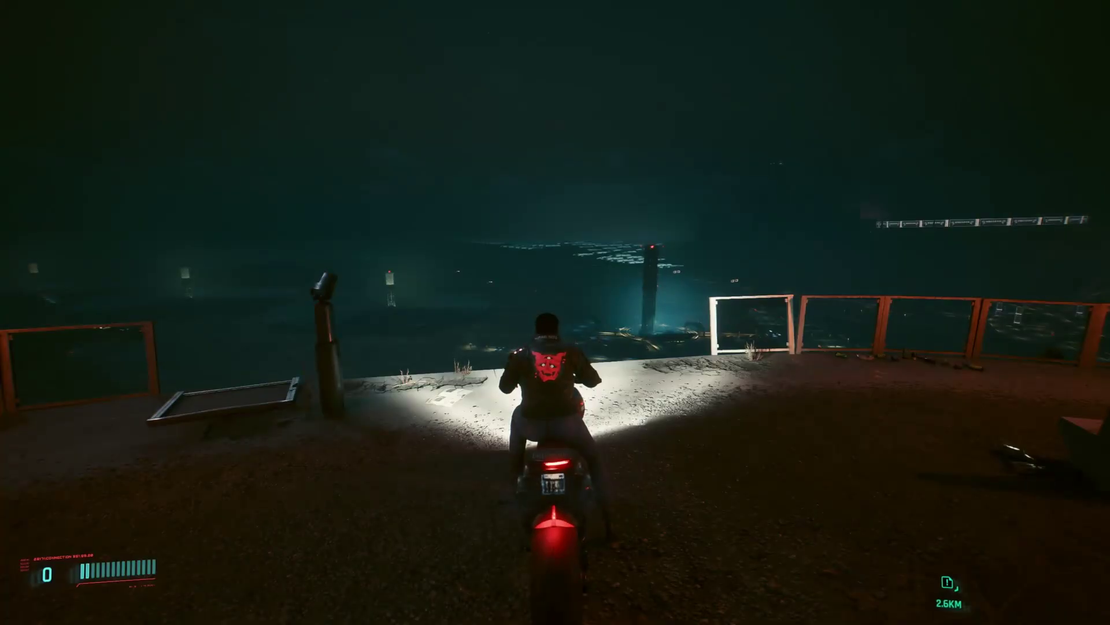